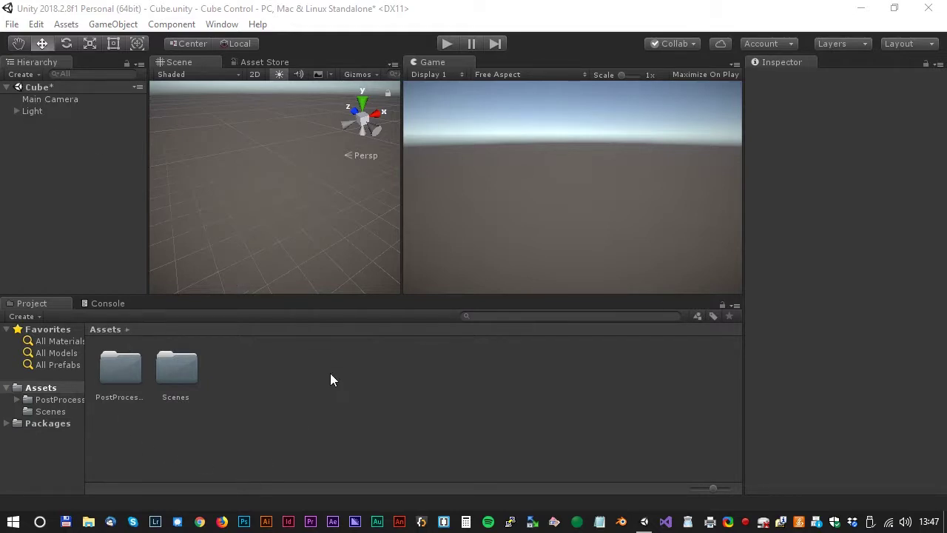
Set the Main Camera's Clear Flags to Solid Color for a black background
{"action": "left_click", "coordinate": [63, 98]}
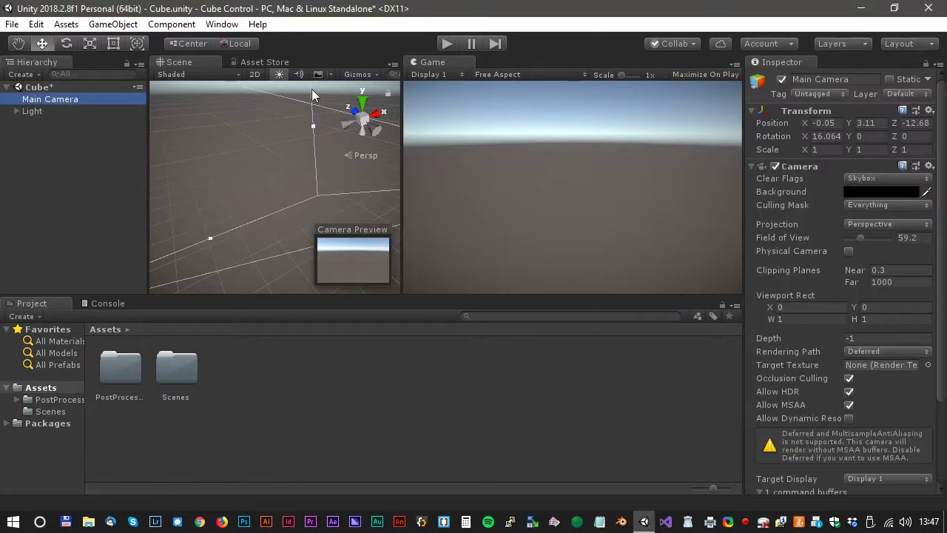
{"action": "left_click", "coordinate": [868, 180]}
{"action": "left_click", "coordinate": [859, 209]}
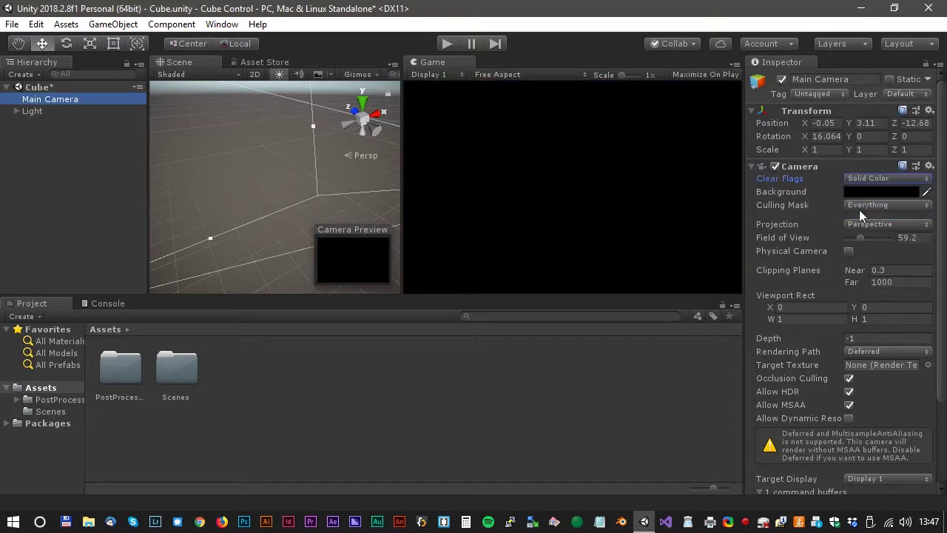
Create a cube, scale it to 10 × 0.5 × 10, and nudge it to X 0.1
{"action": "left_click", "coordinate": [62, 202]}
{"action": "right_click", "coordinate": [63, 202]}
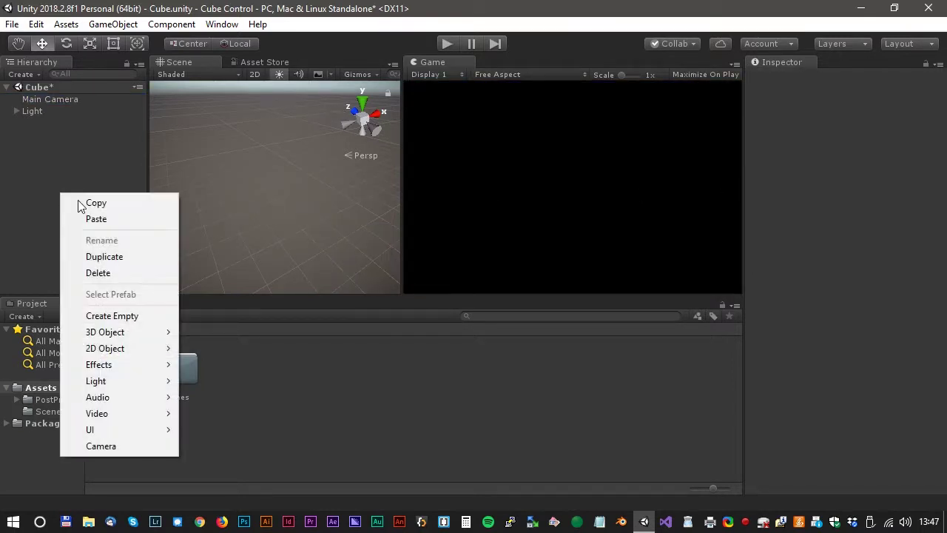
{"action": "mouse_move", "coordinate": [111, 334]}
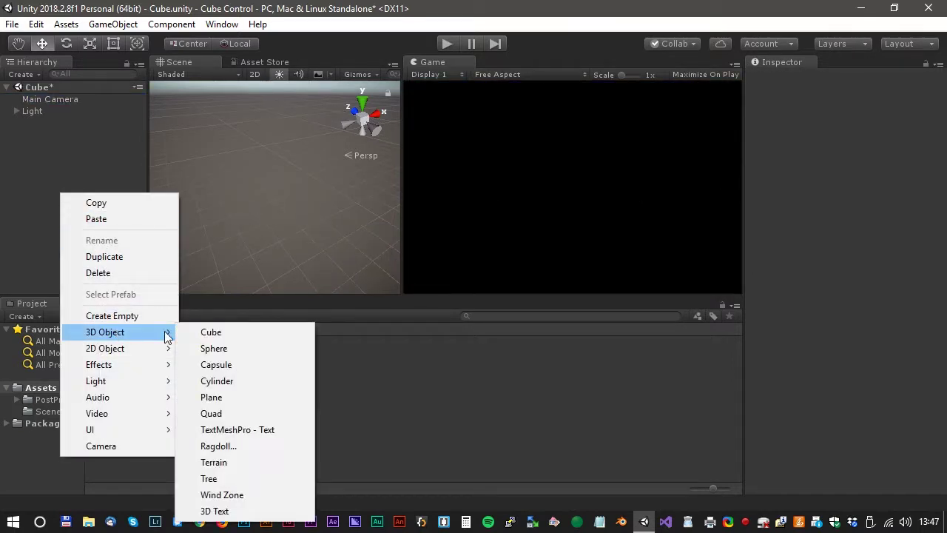
{"action": "left_click", "coordinate": [244, 332]}
{"action": "left_click", "coordinate": [813, 151]}
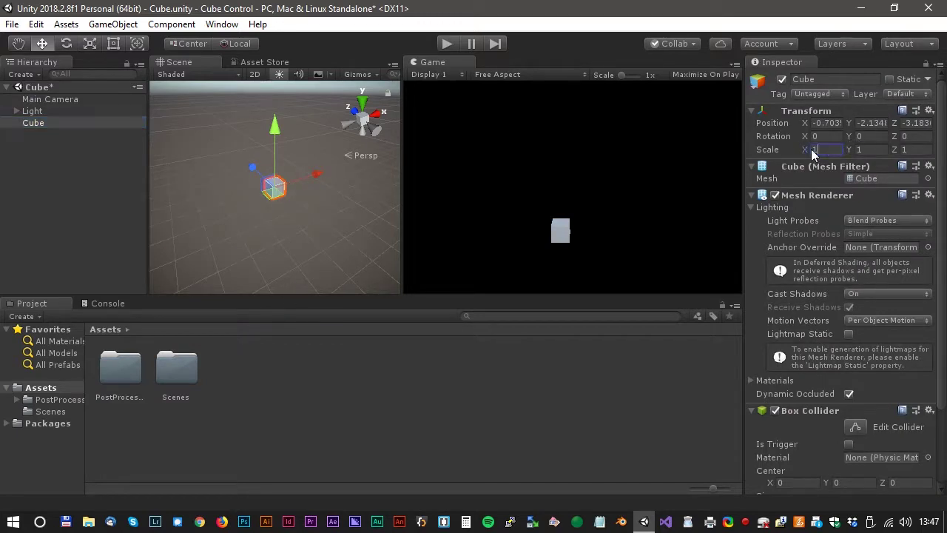
{"action": "type", "text": "10"}
{"action": "key", "text": "Tab"}
{"action": "type", "text": "0,5"}
{"action": "key", "text": "Tab"}
{"action": "type", "text": "10"}
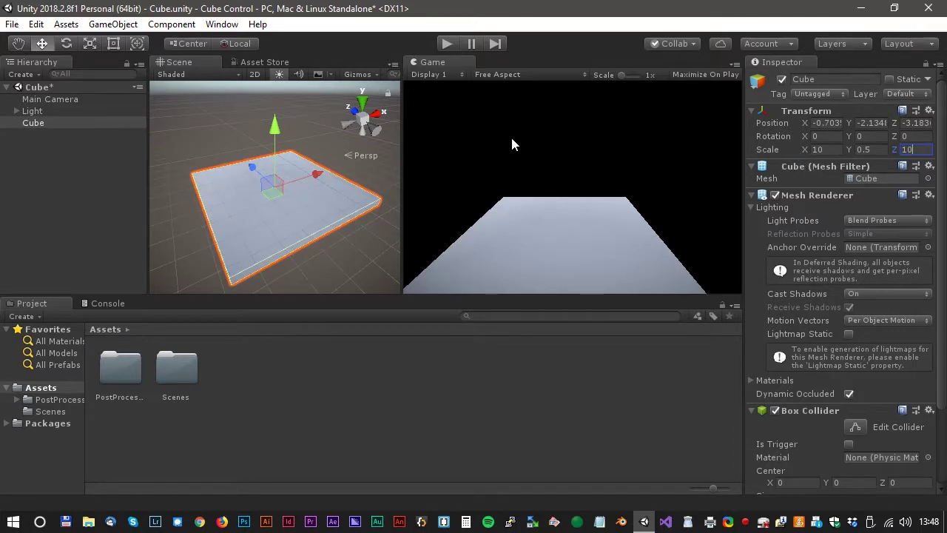
{"action": "left_click_drag", "start_coordinate": [316, 173], "coordinate": [326, 169]}
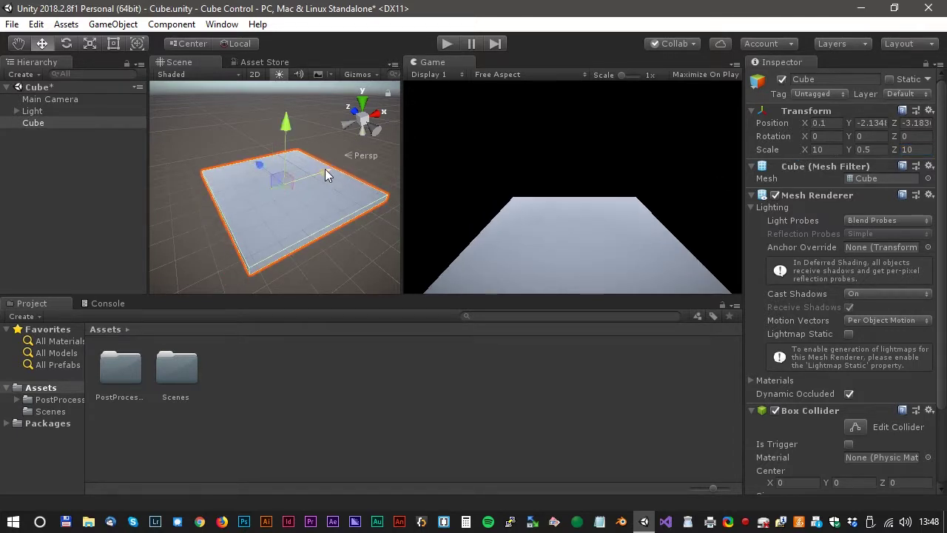
Rename the slab object to Ground
{"action": "left_click", "coordinate": [52, 169]}
{"action": "right_click", "coordinate": [45, 161]}
{"action": "left_click", "coordinate": [37, 125]}
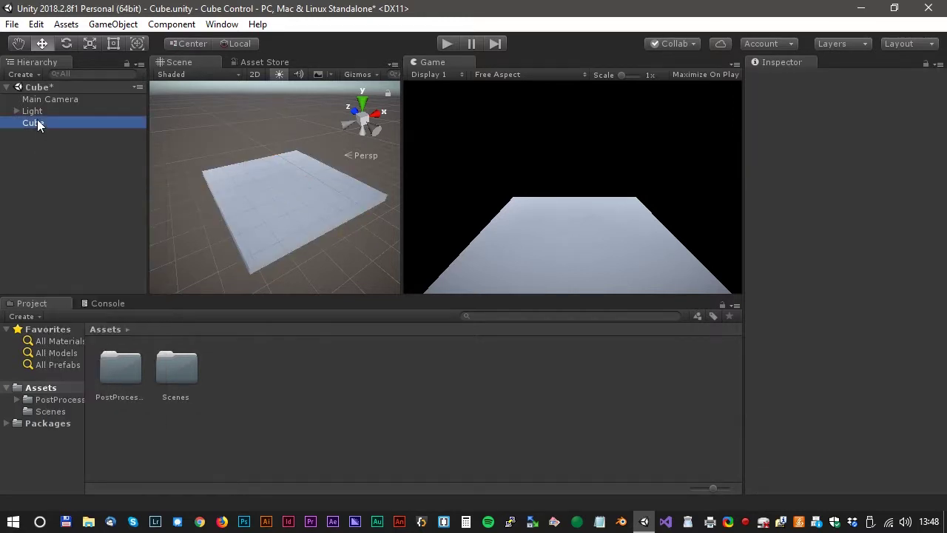
{"action": "right_click", "coordinate": [37, 124]}
{"action": "left_click", "coordinate": [74, 169]}
{"action": "type", "text": "Ground"}
{"action": "key", "text": "Return"}
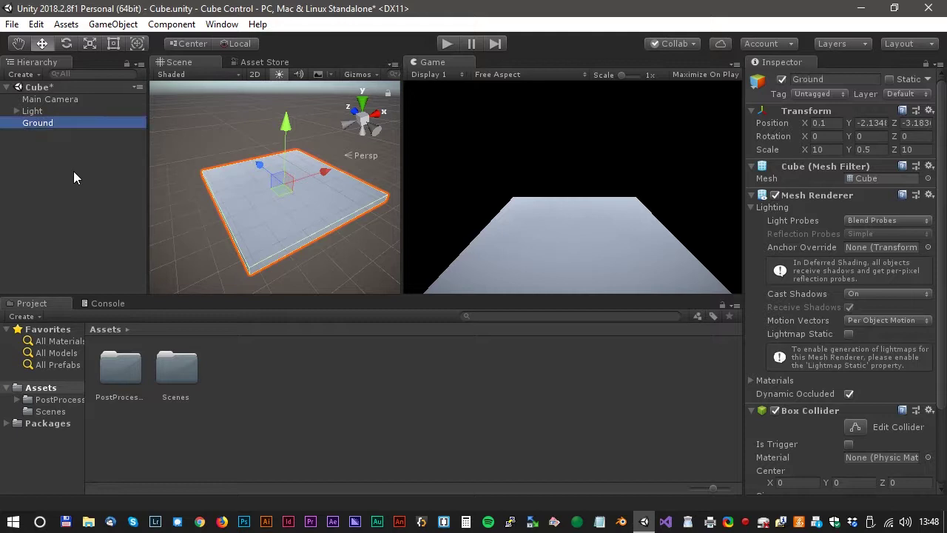
Add a new cube and move it out from under Ground to the top level
{"action": "right_click", "coordinate": [45, 160]}
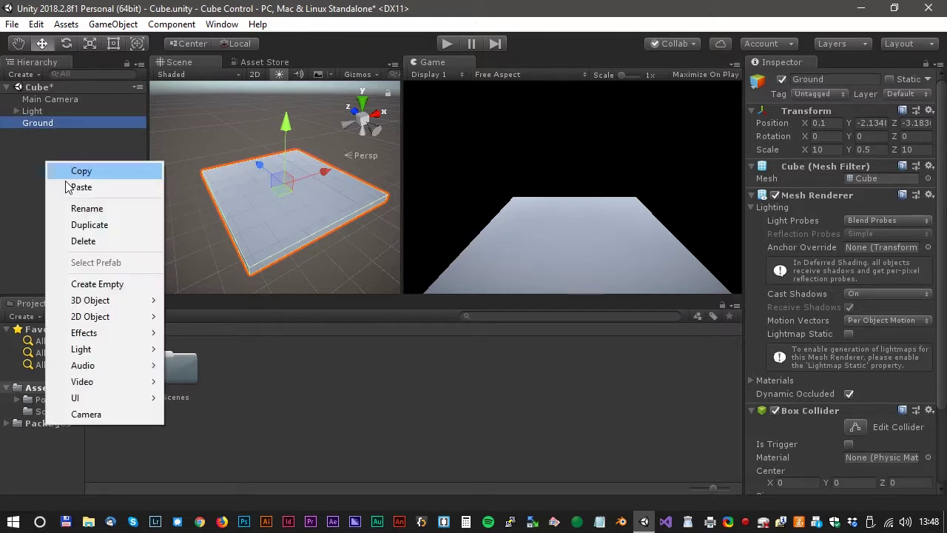
{"action": "mouse_move", "coordinate": [104, 297]}
{"action": "left_click", "coordinate": [208, 298]}
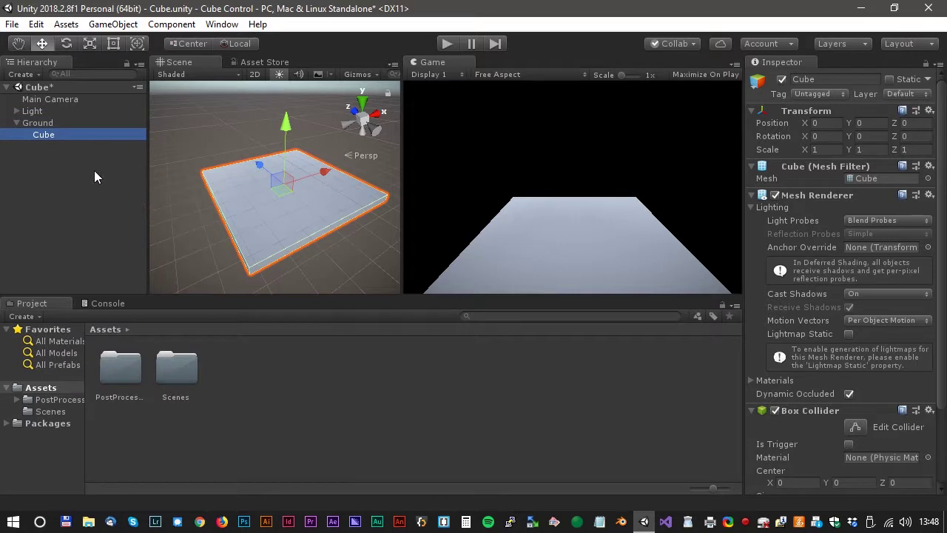
{"action": "mouse_move", "coordinate": [42, 135]}
{"action": "left_mouse_down"}
{"action": "mouse_move", "coordinate": [52, 127]}
{"action": "mouse_move", "coordinate": [41, 126]}
{"action": "left_mouse_up"}
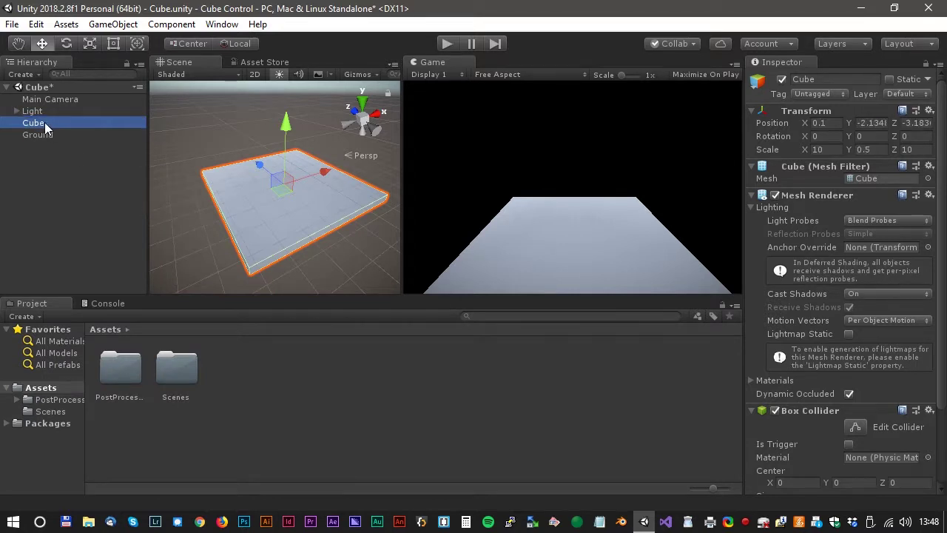
Scale the new cube to 1 × 1 × 1 and place it on the slab near the front, Z -5.33
{"action": "left_click", "coordinate": [825, 149]}
{"action": "type", "text": "1"}
{"action": "key", "text": "Tab"}
{"action": "type", "text": "1"}
{"action": "key", "text": "Tab"}
{"action": "type", "text": "1"}
{"action": "left_click_drag", "start_coordinate": [284, 123], "coordinate": [296, 113]}
{"action": "mouse_move", "coordinate": [270, 163]}
{"action": "left_mouse_down"}
{"action": "mouse_move", "coordinate": [284, 168]}
{"action": "mouse_move", "coordinate": [278, 159]}
{"action": "left_mouse_up"}
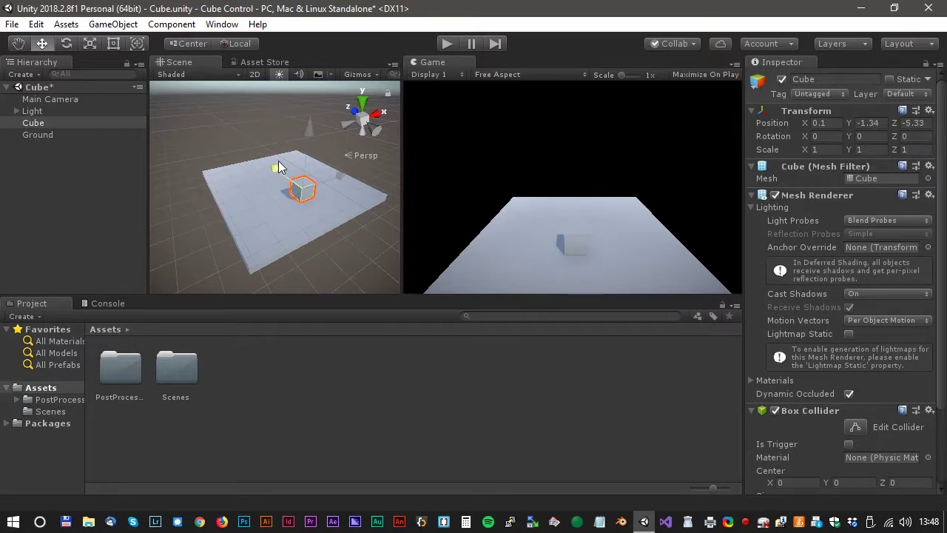
{"action": "right_click", "coordinate": [259, 380]}
Create a new material asset named Blue
{"action": "mouse_move", "coordinate": [370, 35]}
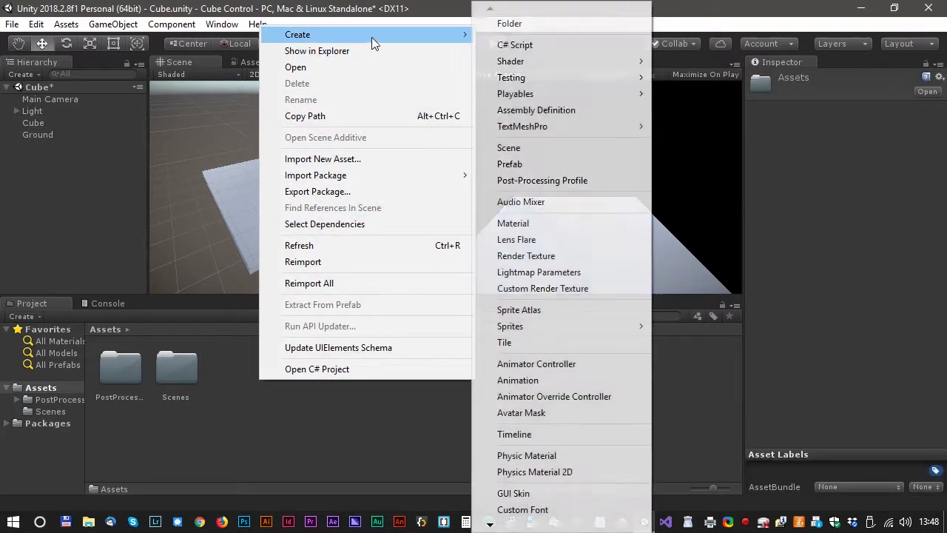
{"action": "left_click", "coordinate": [534, 226]}
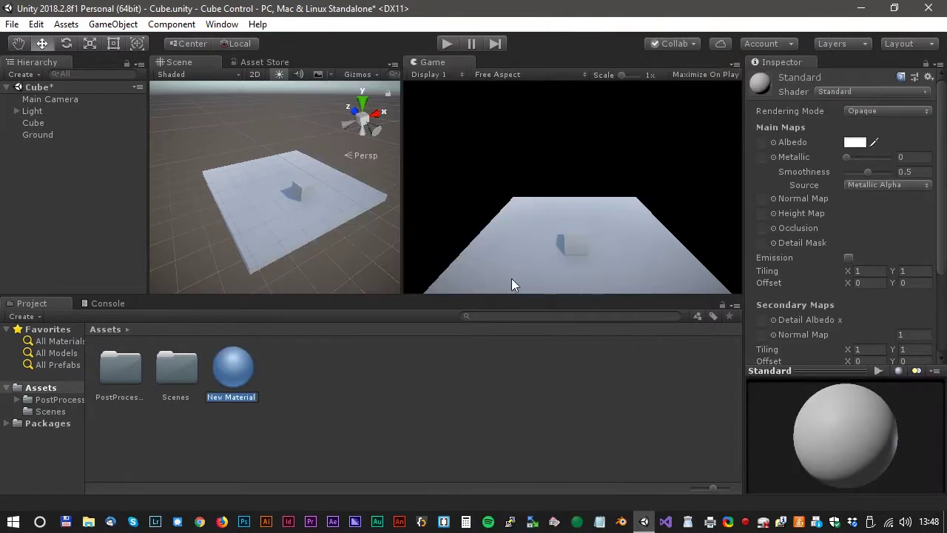
{"action": "type", "text": "Blue"}
{"action": "key", "text": "Return"}
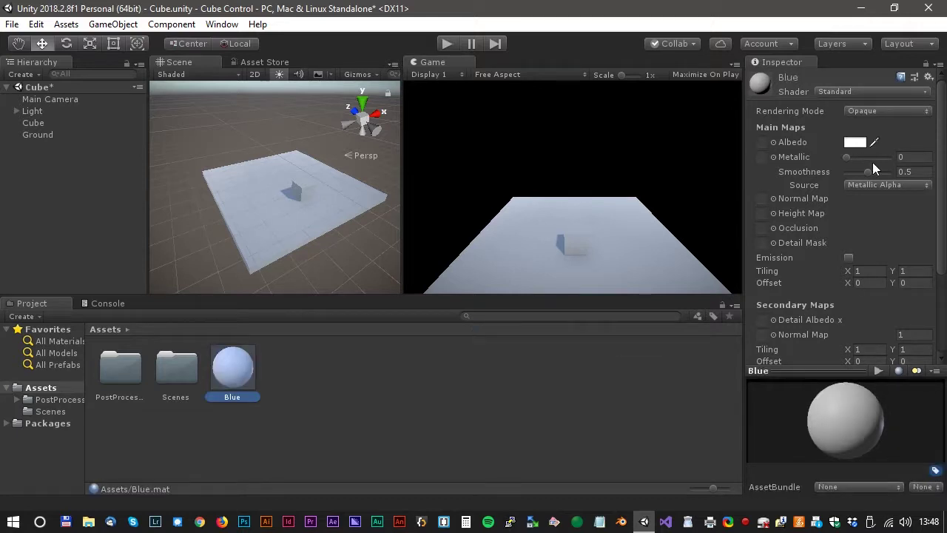
Set Blue's albedo to light blue 00C4FF and apply it to the small cube
{"action": "left_click", "coordinate": [854, 142]}
{"action": "left_click_drag", "start_coordinate": [376, 289], "coordinate": [348, 278]}
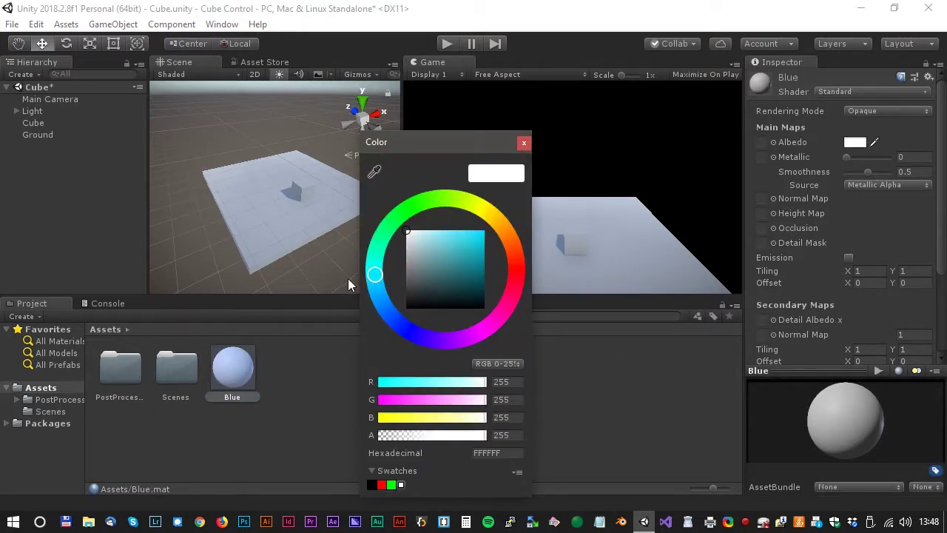
{"action": "left_click_drag", "start_coordinate": [453, 265], "coordinate": [537, 198]}
{"action": "left_click_drag", "start_coordinate": [372, 281], "coordinate": [376, 286]}
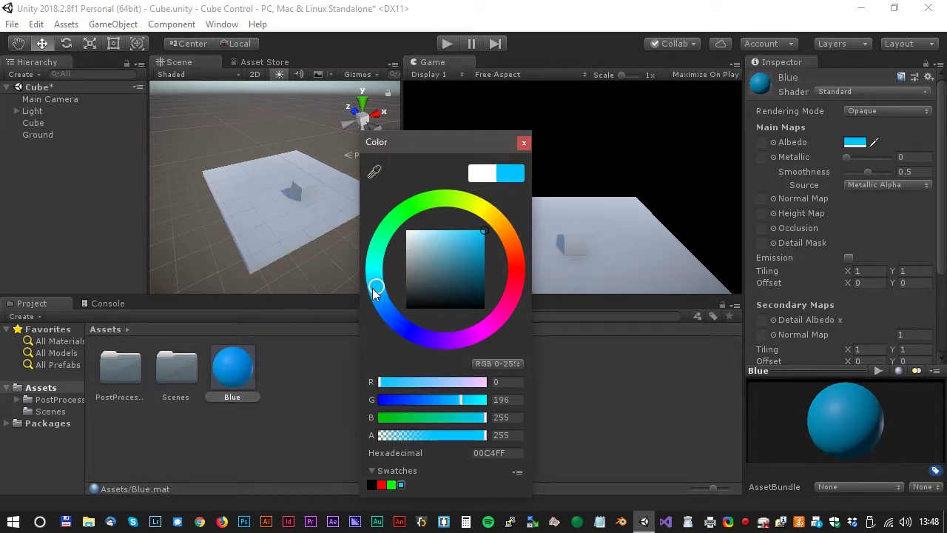
{"action": "left_click", "coordinate": [522, 142]}
{"action": "left_click_drag", "start_coordinate": [235, 370], "coordinate": [305, 185]}
{"action": "left_click", "coordinate": [36, 123]}
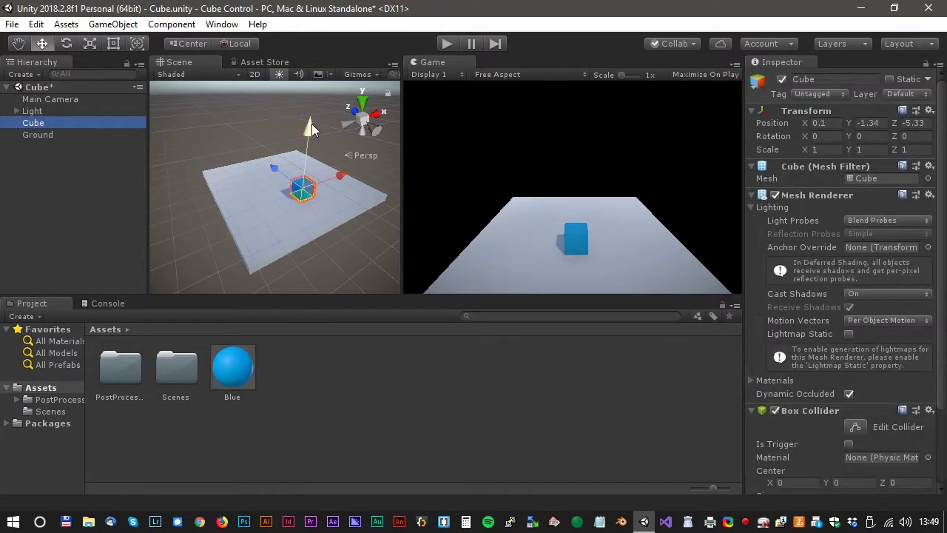
Lift the cube above the slab and add a Rigidbody with Use Gravity enabled
{"action": "left_click_drag", "start_coordinate": [310, 130], "coordinate": [310, 95]}
{"action": "left_click_drag", "start_coordinate": [281, 135], "coordinate": [290, 139]}
{"action": "scroll", "coordinate": [829, 392], "scroll_direction": "down", "scroll_amount": 2}
{"action": "scroll", "coordinate": [829, 396], "scroll_direction": "down", "scroll_amount": 2}
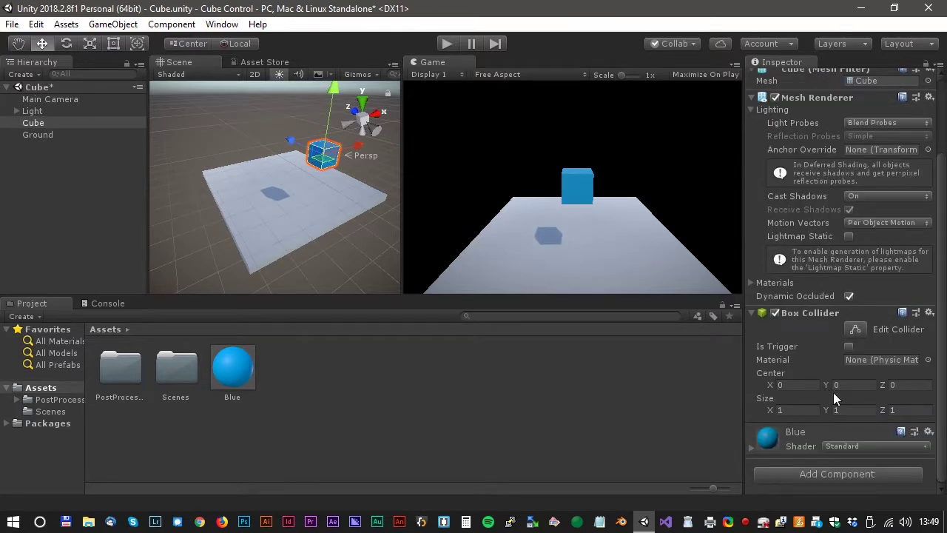
{"action": "left_click", "coordinate": [825, 473]}
{"action": "left_click", "coordinate": [788, 281]}
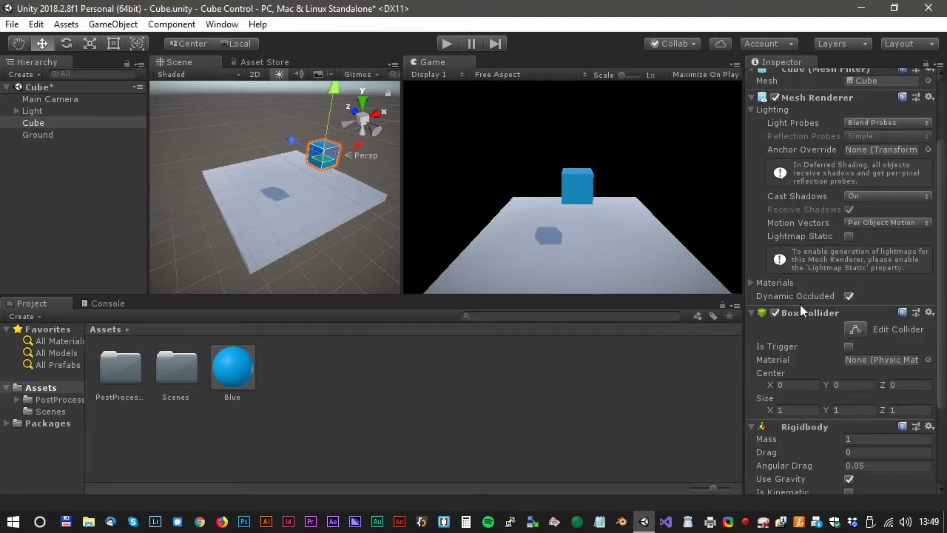
{"action": "scroll", "coordinate": [821, 333], "scroll_direction": "down", "scroll_amount": 3}
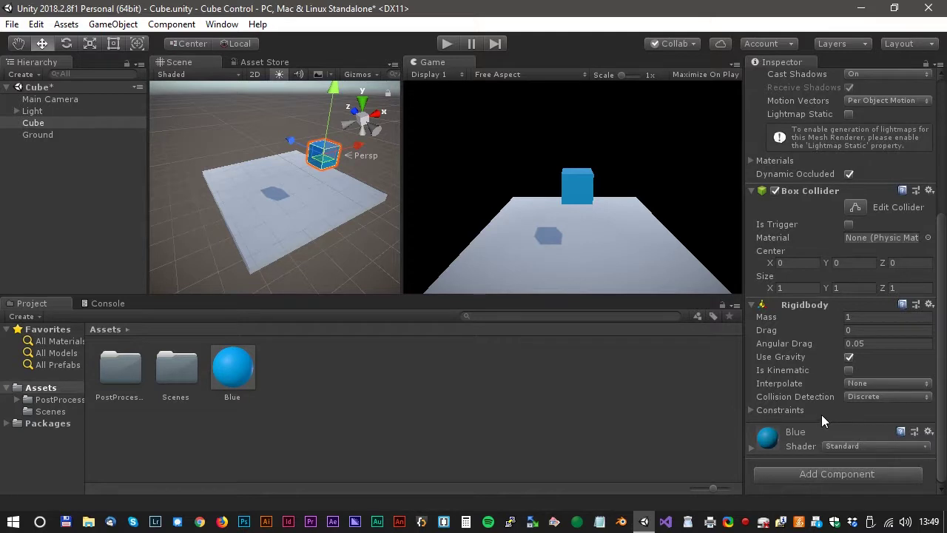
{"action": "left_click", "coordinate": [848, 356]}
Test-run the scene to watch the cube fall, then lower it back onto the slab
{"action": "left_click", "coordinate": [448, 44]}
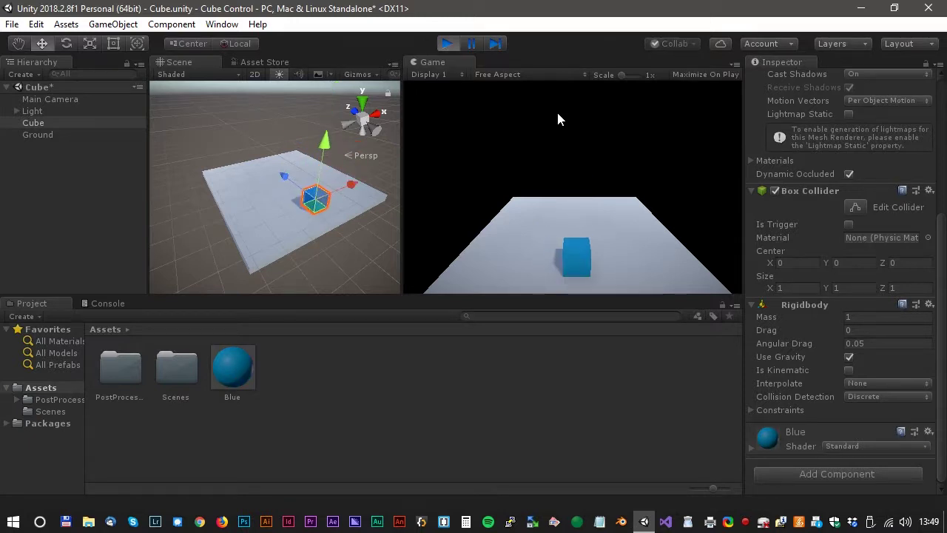
{"action": "left_click", "coordinate": [447, 44]}
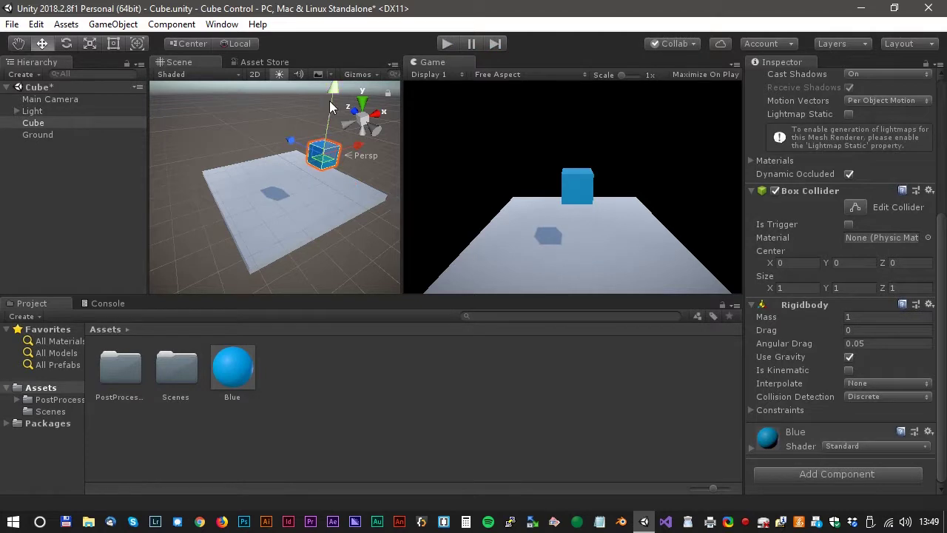
{"action": "left_click_drag", "start_coordinate": [333, 135], "coordinate": [331, 142]}
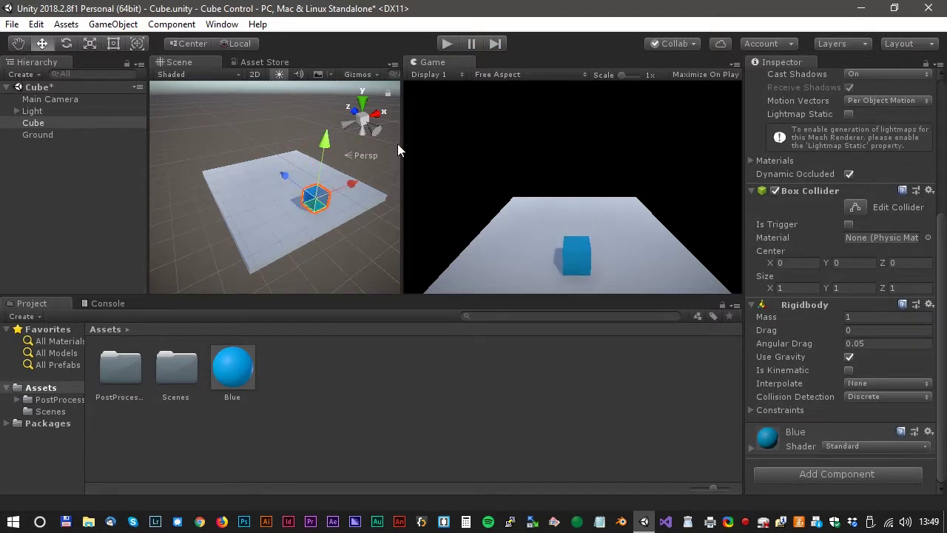
Create a C# script named Cube, attach it to the cube, and open it in Visual Studio
{"action": "right_click", "coordinate": [322, 368]}
{"action": "mouse_move", "coordinate": [429, 23]}
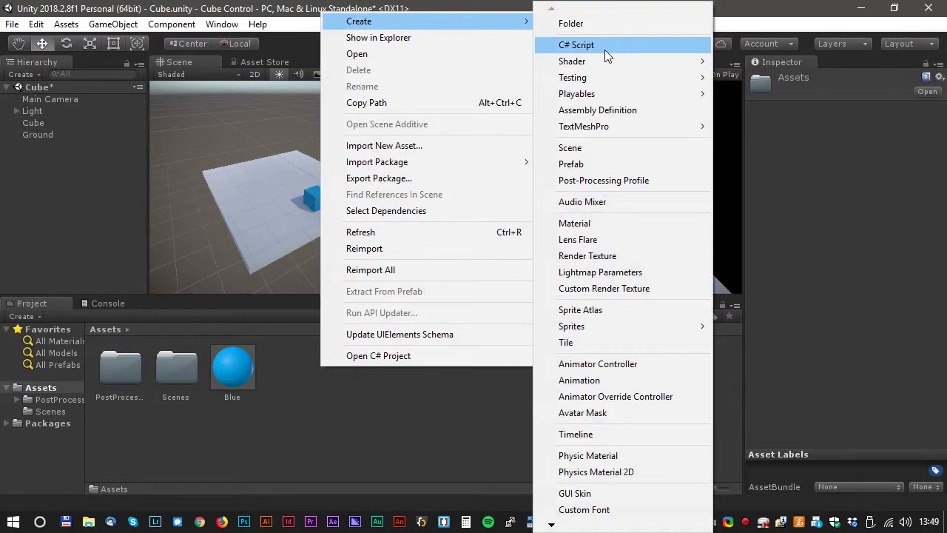
{"action": "left_click", "coordinate": [604, 49]}
{"action": "type", "text": "Cube"}
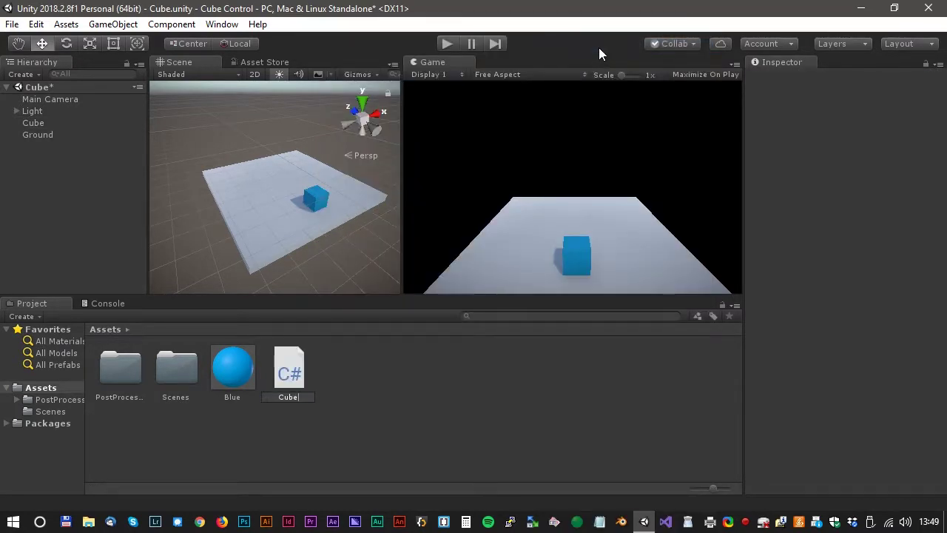
{"action": "key", "text": "Return"}
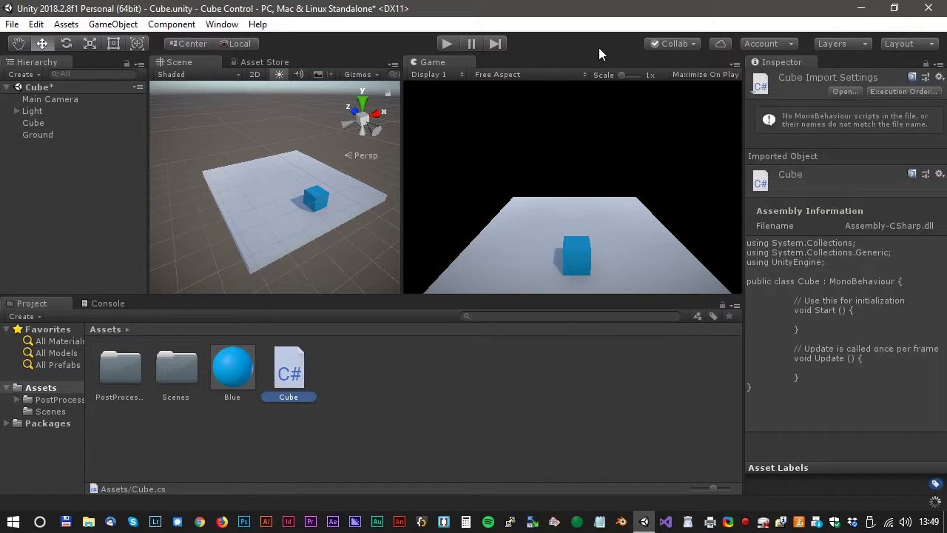
{"action": "left_click_drag", "start_coordinate": [295, 377], "coordinate": [41, 126]}
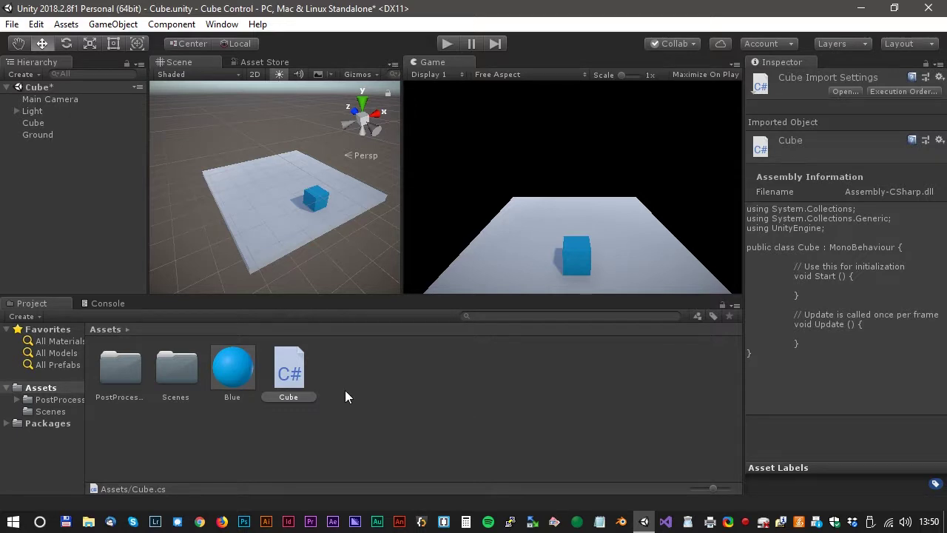
{"action": "double_click", "coordinate": [296, 372]}
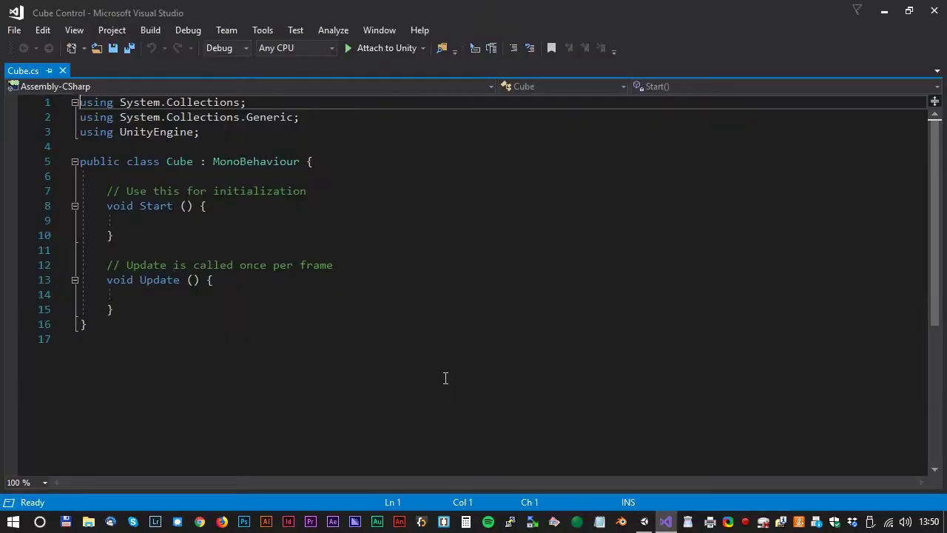
Delete the Start method and comments, leaving an indented line inside Update
{"action": "left_click_drag", "start_coordinate": [371, 273], "coordinate": [94, 193]}
{"action": "key", "text": "Delete"}
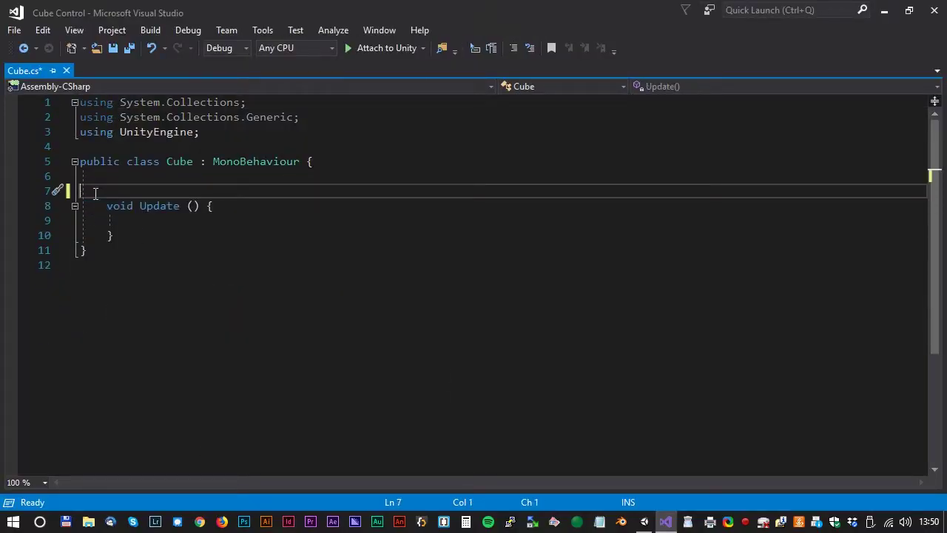
{"action": "key", "text": "Delete"}
{"action": "key", "text": "Down"}
{"action": "key", "text": "Tab"}
{"action": "key", "text": "Tab"}
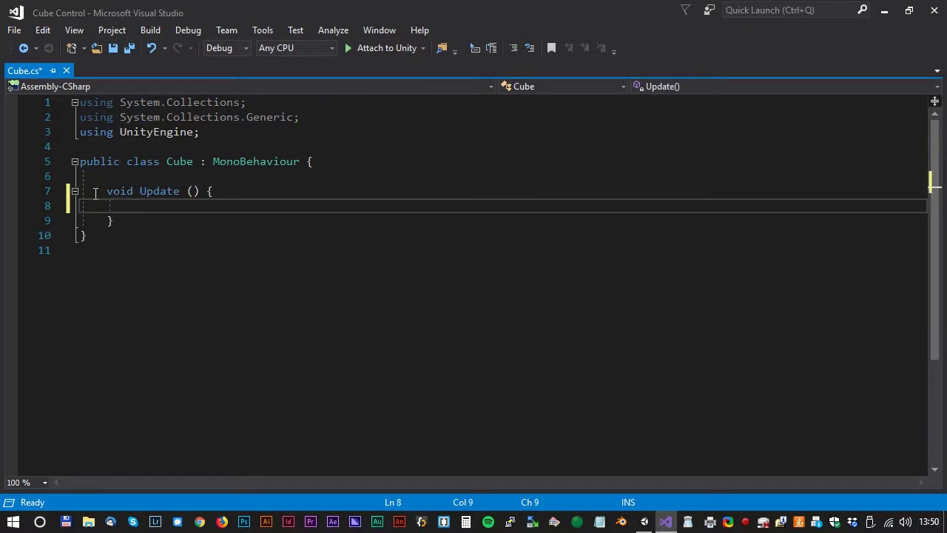
Write transform.Translate(0.1f,0f,0f); in Update and save Cube.cs
{"action": "type", "text": "trans"}
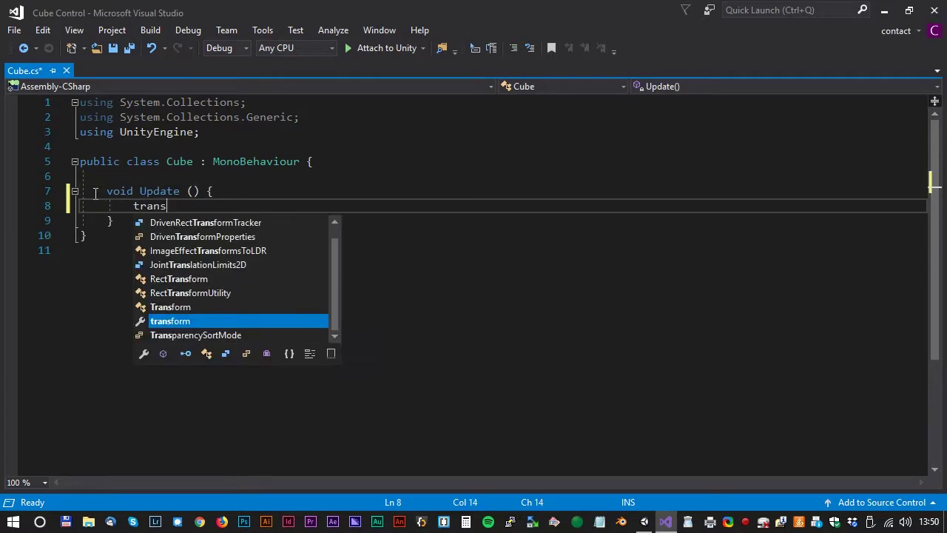
{"action": "type", "text": "form."}
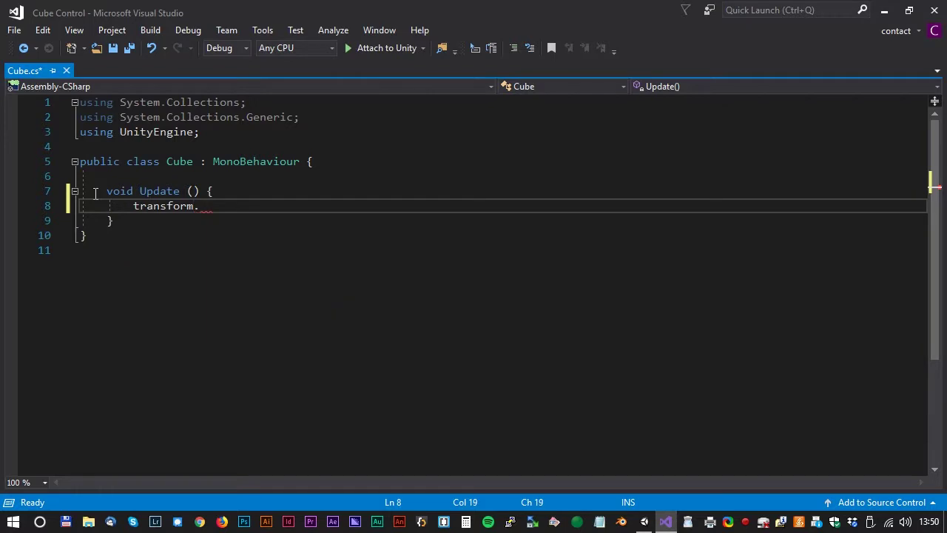
{"action": "type", "text": "tra"}
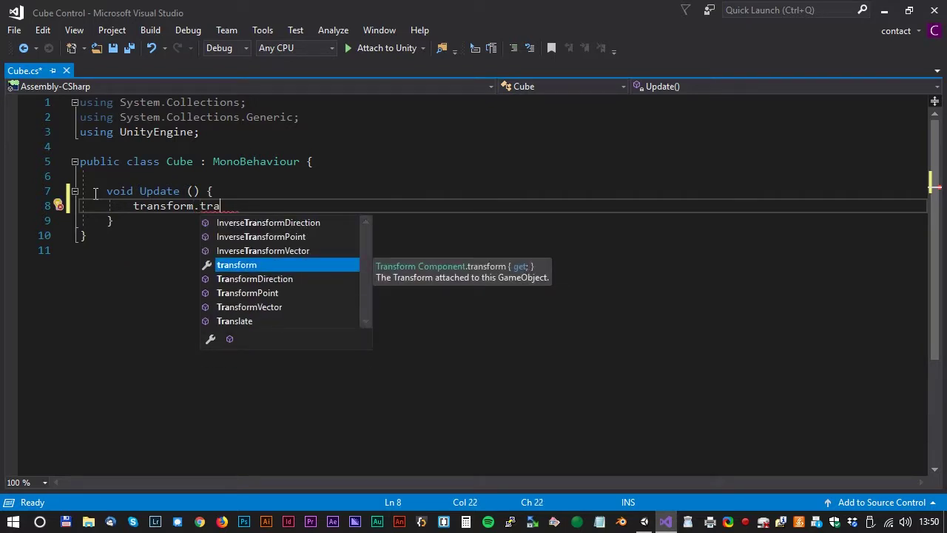
{"action": "type", "text": "nslat"}
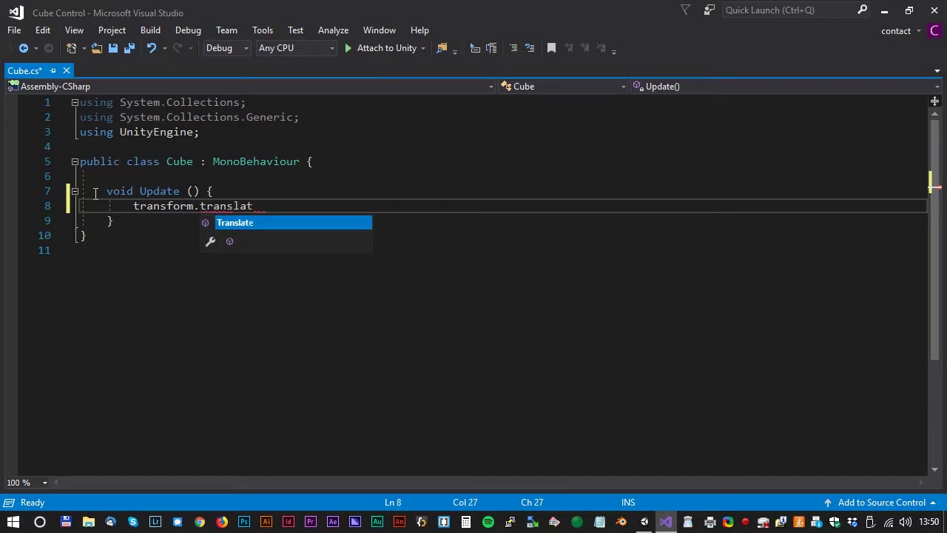
{"action": "type", "text": "."}
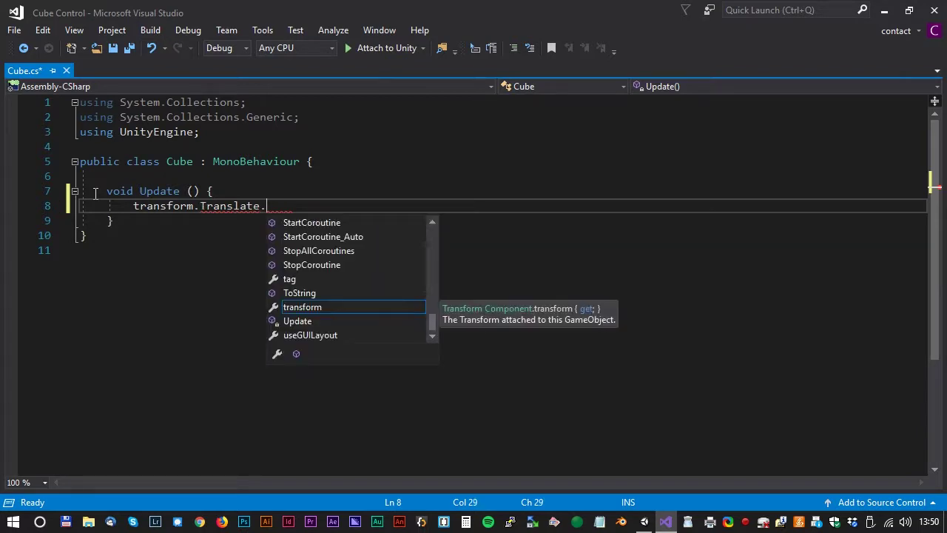
{"action": "key", "text": "BackSpace"}
{"action": "type", "text": "();"}
{"action": "key", "text": "Left"}
{"action": "key", "text": "Left"}
{"action": "type", "text": "0.1"}
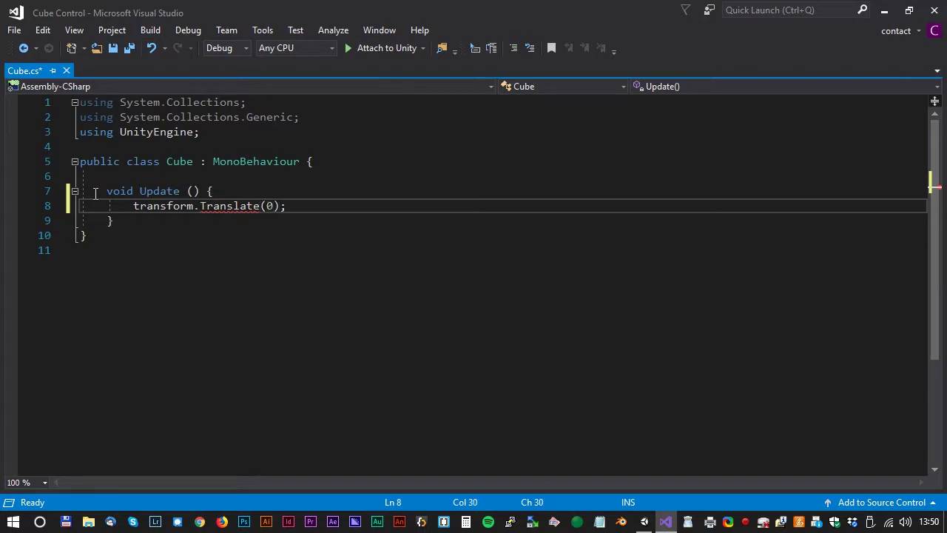
{"action": "type", "text": ","}
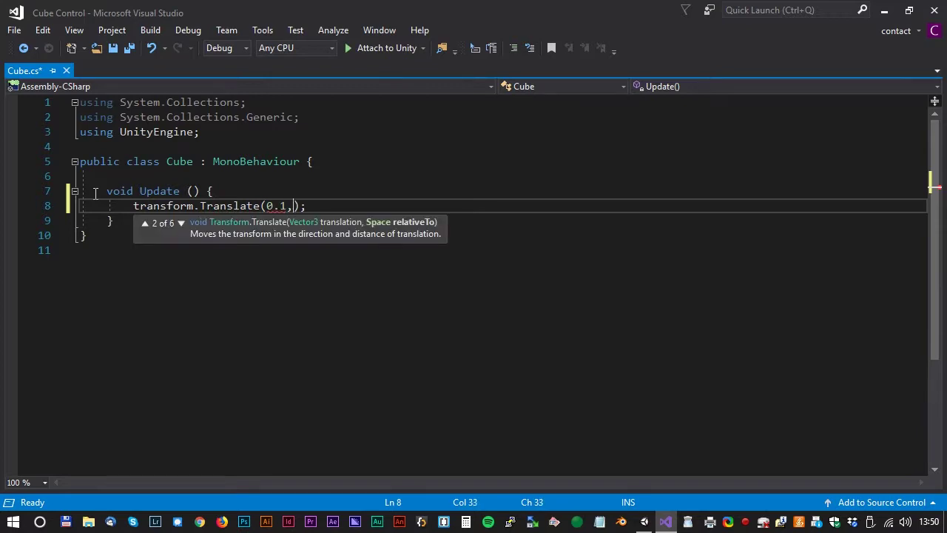
{"action": "key", "text": "Left"}
{"action": "type", "text": "f"}
{"action": "key", "text": "Right"}
{"action": "type", "text": "0f,0f"}
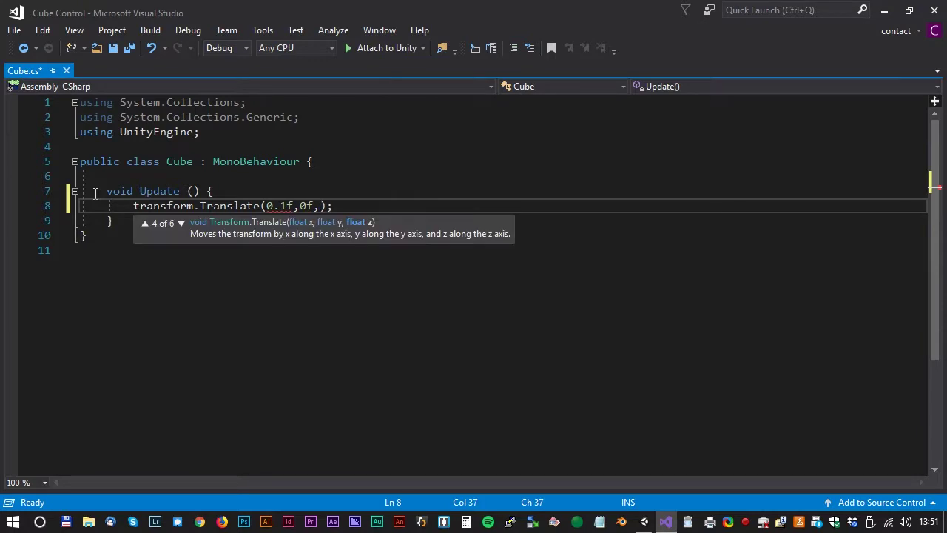
{"action": "key", "text": "End"}
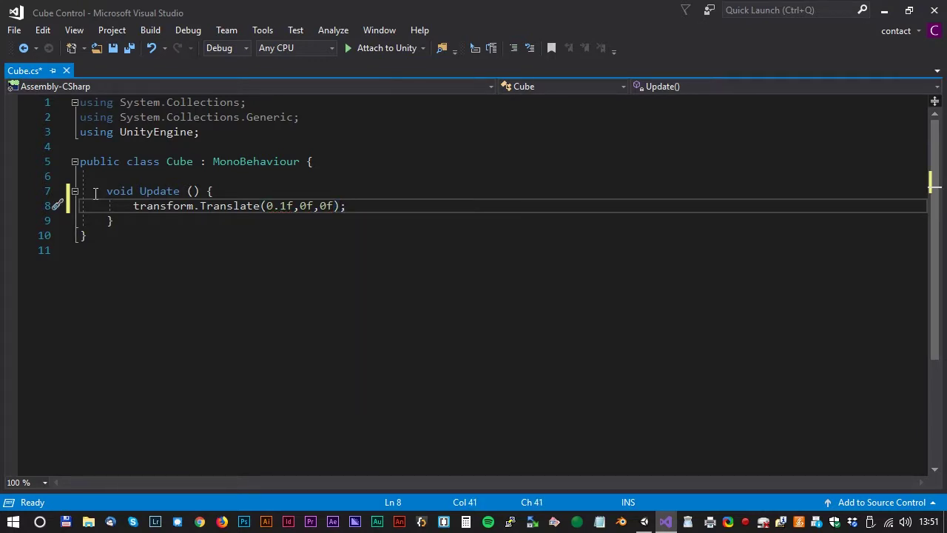
{"action": "key", "text": "ctrl+s"}
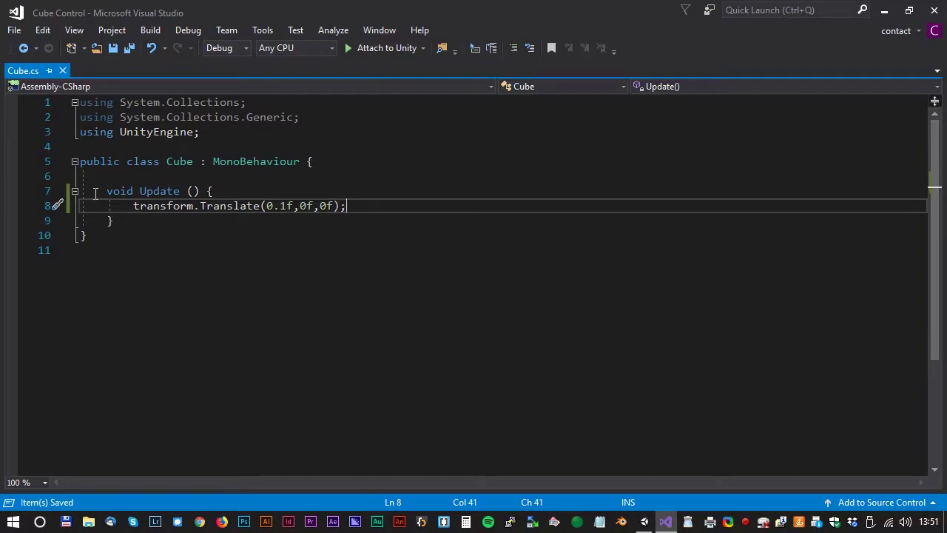
{"action": "key", "text": "alt+Tab"}
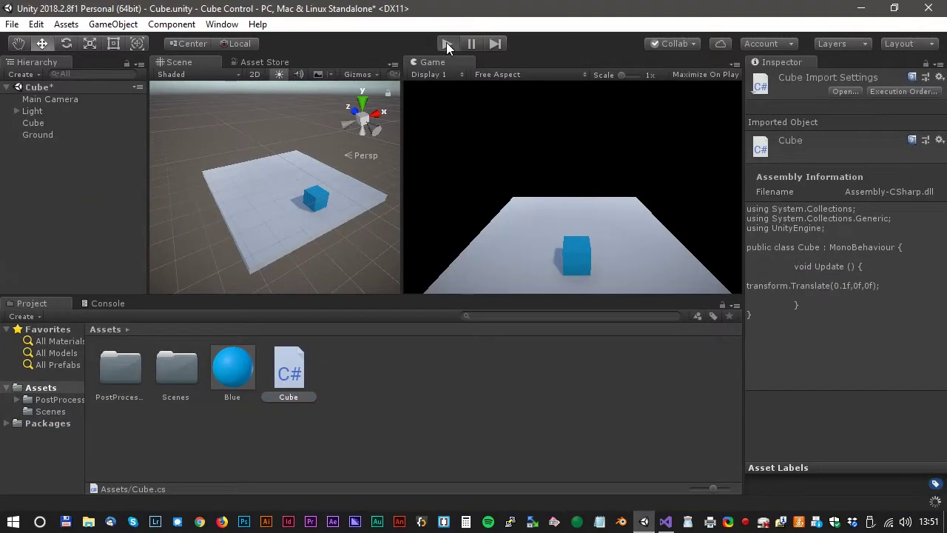
Test-run the scene to see the cube slide off, then delete the 0.1f x value in Translate
{"action": "left_click", "coordinate": [446, 42]}
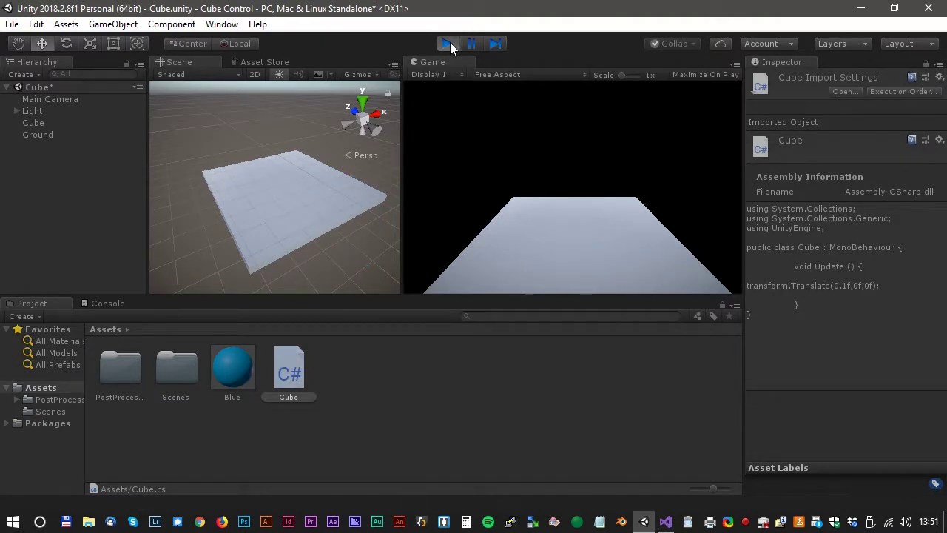
{"action": "left_click", "coordinate": [449, 42]}
{"action": "key", "text": "alt+Tab"}
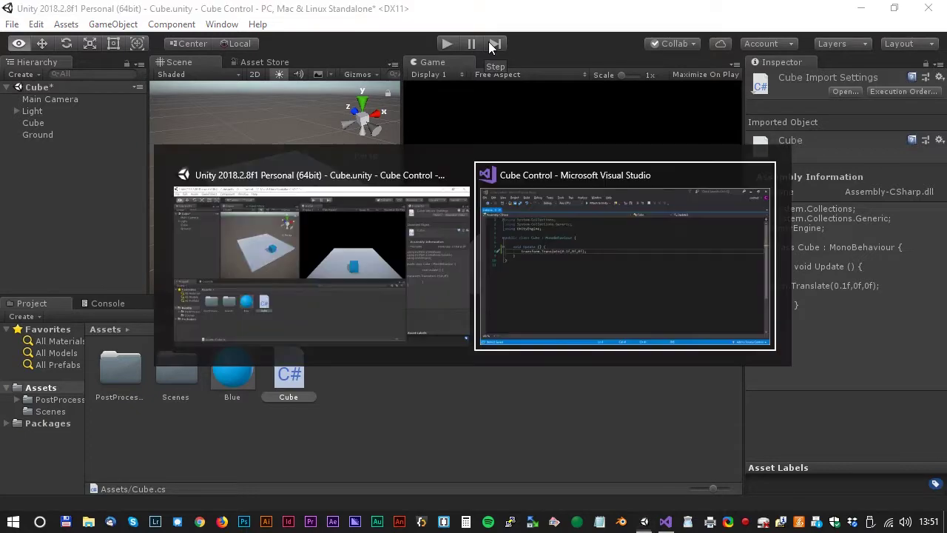
{"action": "left_click", "coordinate": [293, 206]}
{"action": "key", "text": "BackSpace"}
{"action": "key", "text": "BackSpace"}
{"action": "key", "text": "BackSpace"}
{"action": "key", "text": "BackSpace"}
Set the Translate x value to Input.GetAxis("Horizontal") * Time.deltaTime * 15f and save Cube.cs
{"action": "type", "text": "Inpu"}
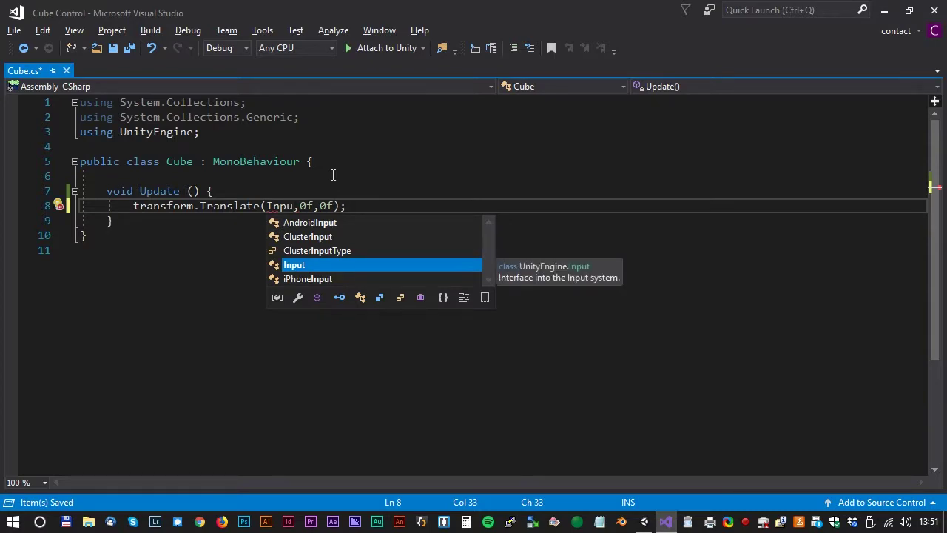
{"action": "type", "text": "t.get"}
{"action": "key", "text": "Tab"}
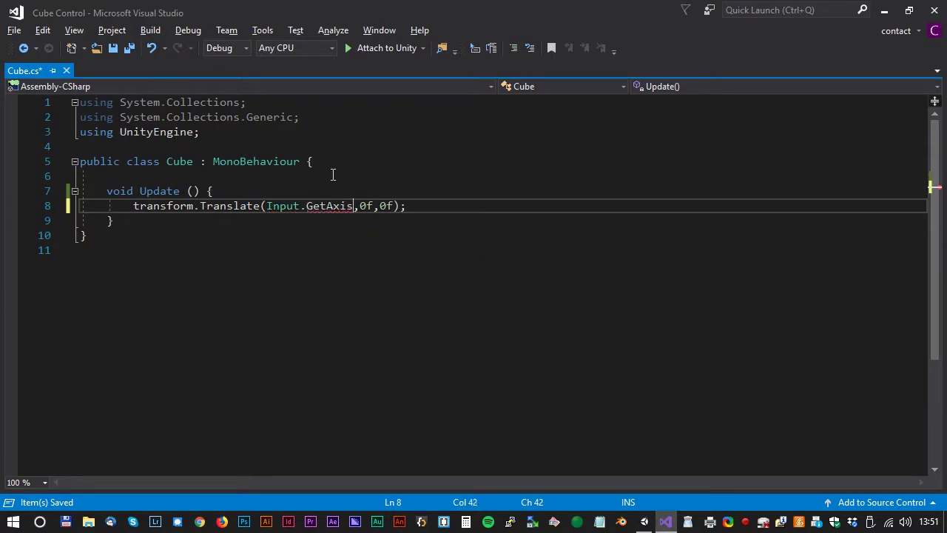
{"action": "type", "text": "("}
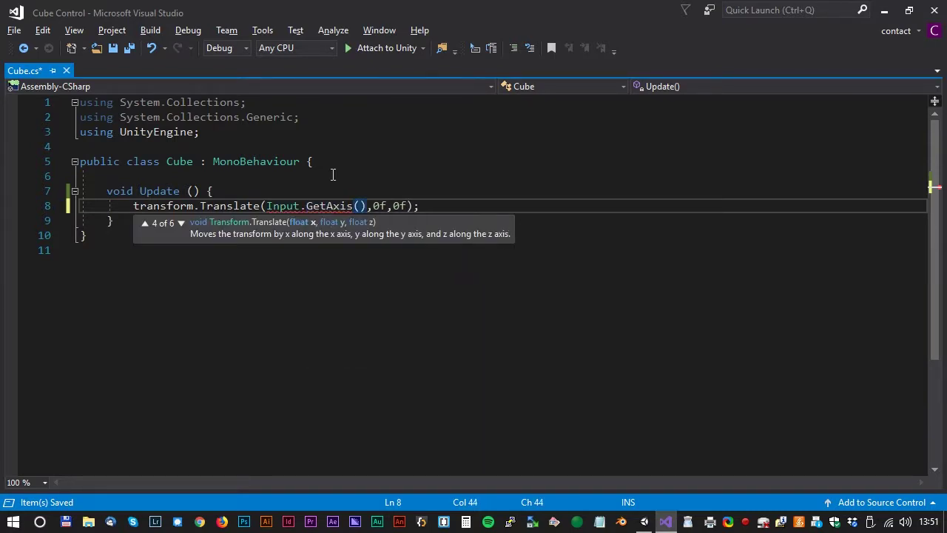
{"action": "type", "text": "\"Hori"}
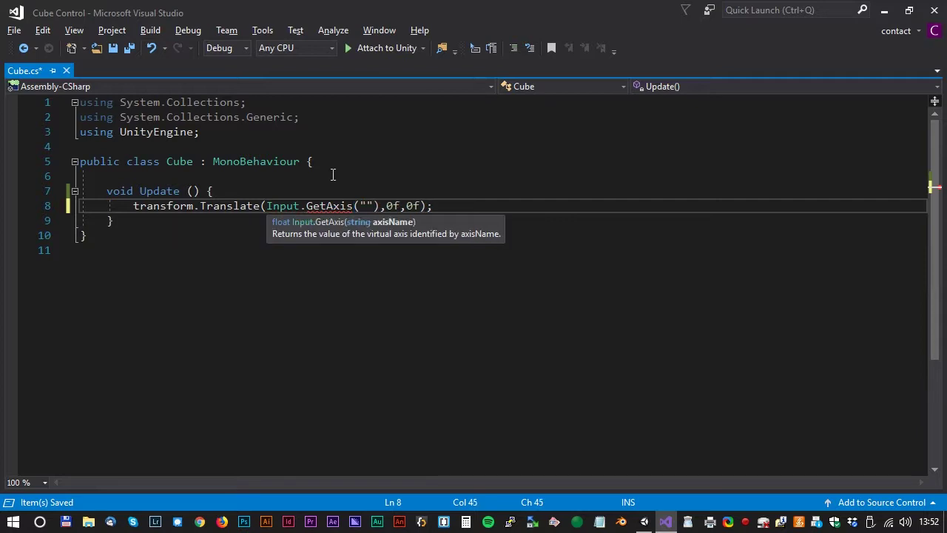
{"action": "type", "text": "zontal"}
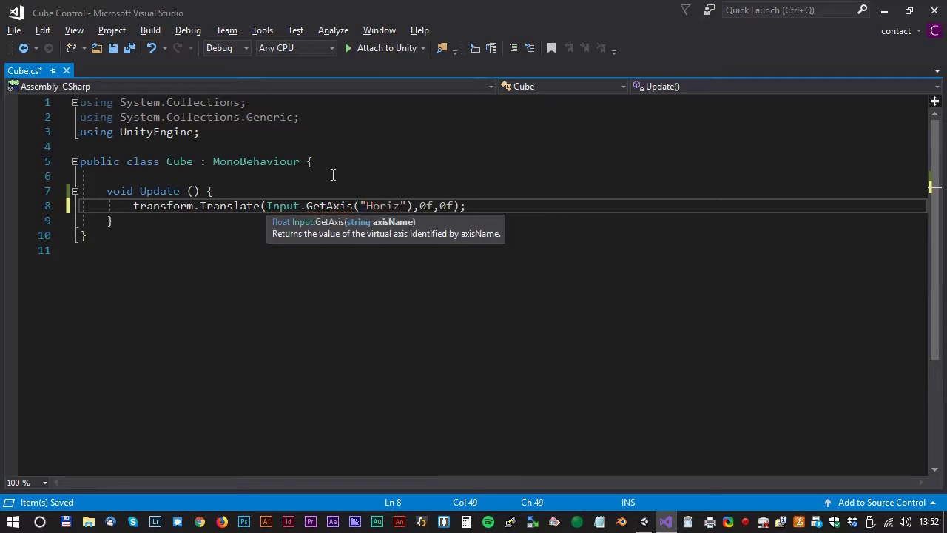
{"action": "type", "text": "\")"}
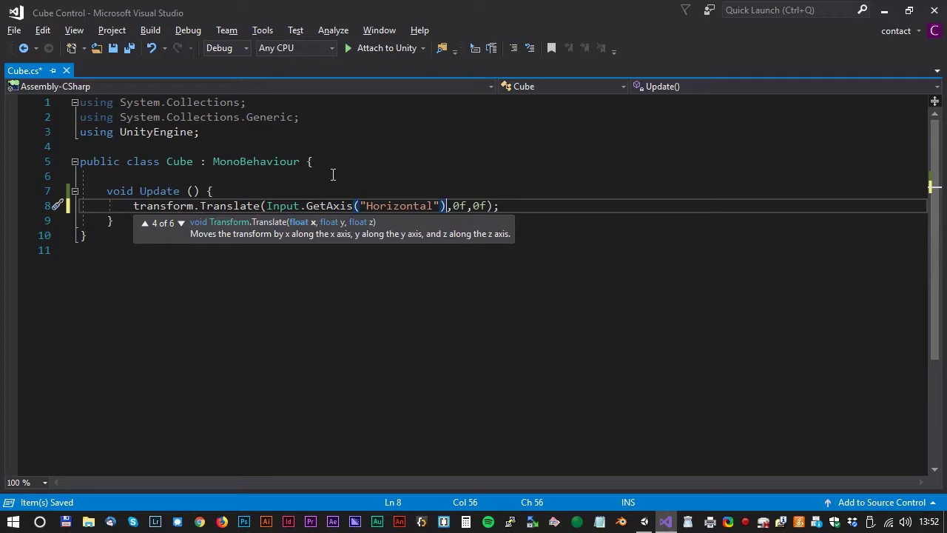
{"action": "type", "text": " * "}
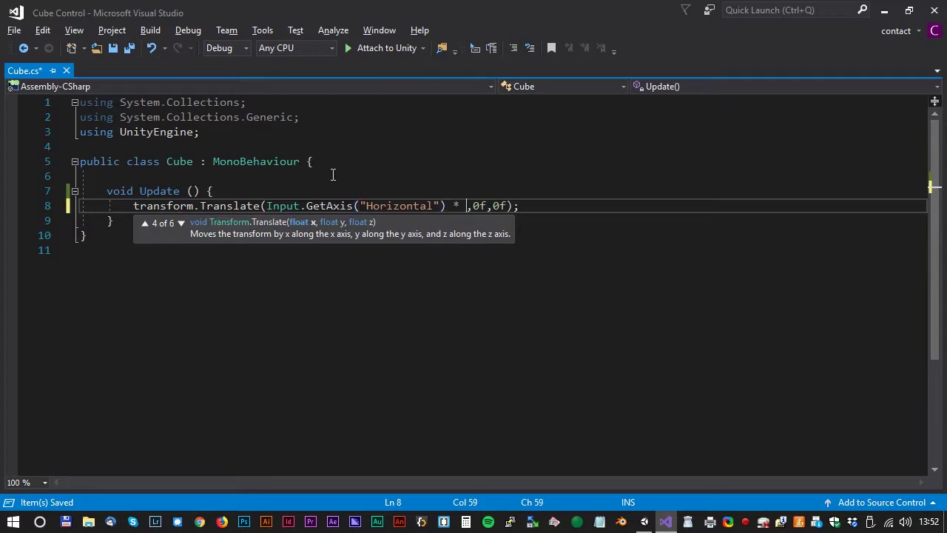
{"action": "type", "text": "Time.del"}
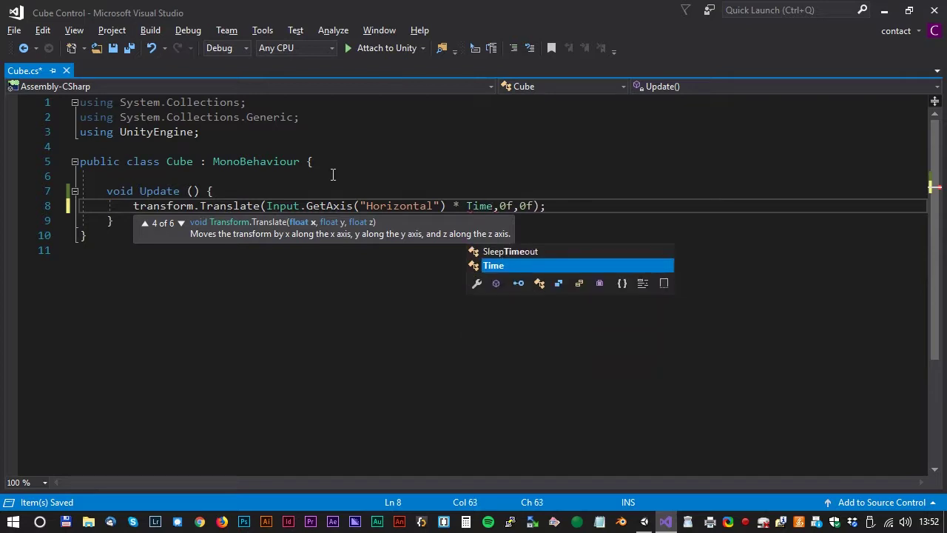
{"action": "key", "text": "Tab"}
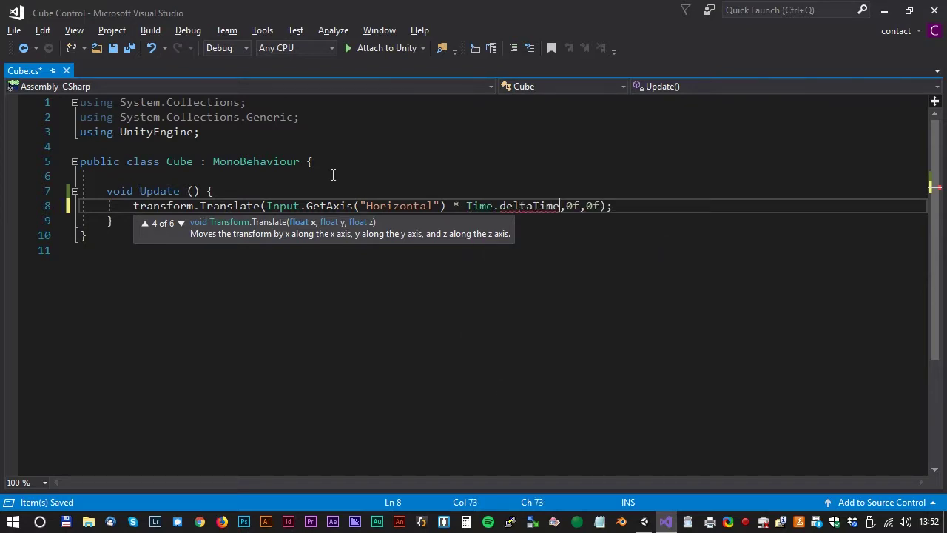
{"action": "type", "text": "* 15f"}
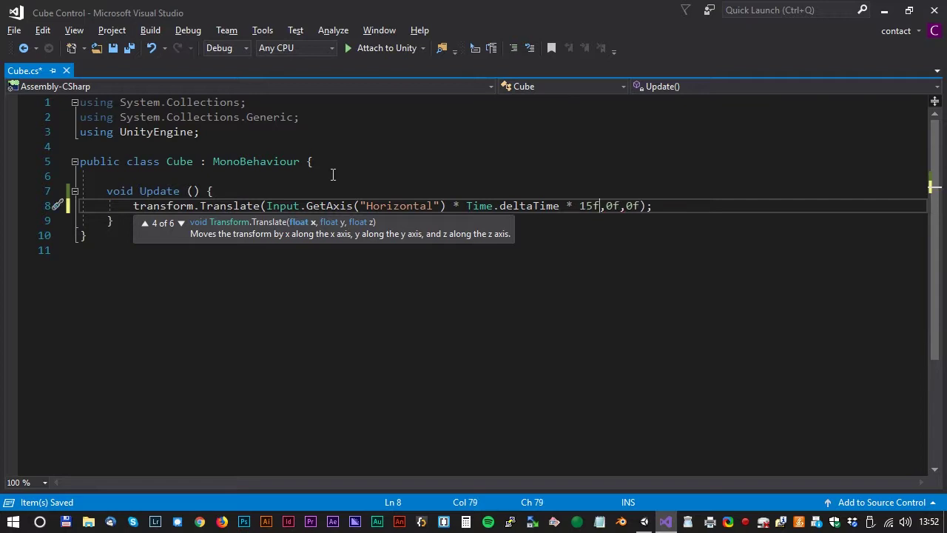
{"action": "key", "text": "ctrl+s"}
{"action": "key", "text": "BackSpace"}
{"action": "key", "text": "ctrl+s"}
{"action": "left_click", "coordinate": [677, 208]}
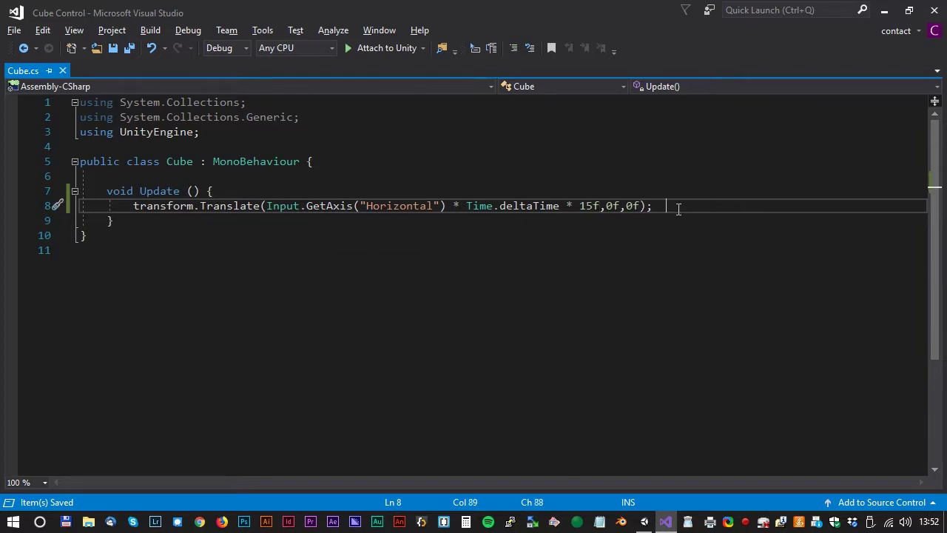
{"action": "key", "text": "alt+Tab"}
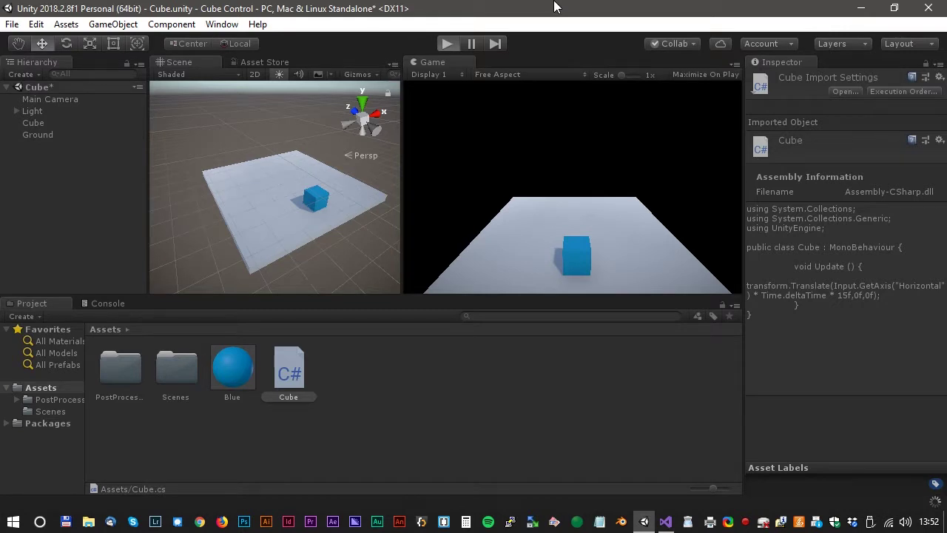
Enter Play mode with Ctrl+P and steer the blue cube left and right using the arrow keys
{"action": "key", "text": "ctrl+p"}
{"action": "key", "text": "Left"}
{"action": "key", "text": "Right"}
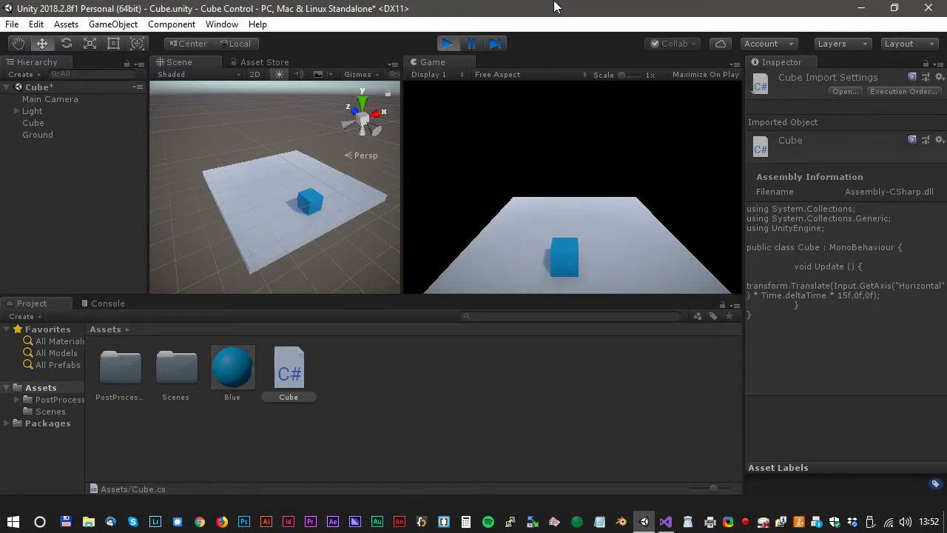
{"action": "key", "text": "Left"}
{"action": "key", "text": "Right"}
{"action": "key", "text": "Left"}
{"action": "key", "text": "Right"}
{"action": "key", "text": "Left"}
{"action": "key", "text": "Right"}
{"action": "key", "text": "Left"}
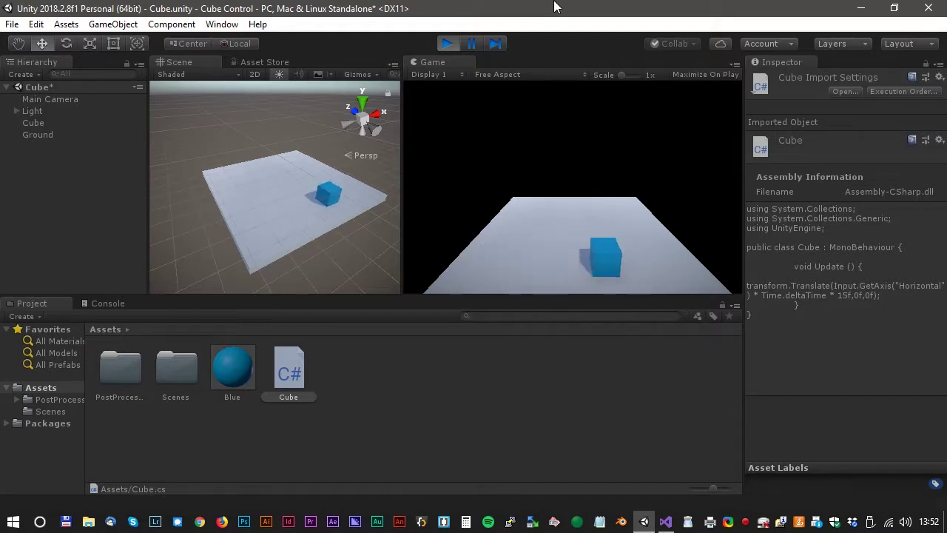
Duplicate the Translate line in Cube.cs and clear the copied x-axis expression on line 9
{"action": "key", "text": "alt+Tab"}
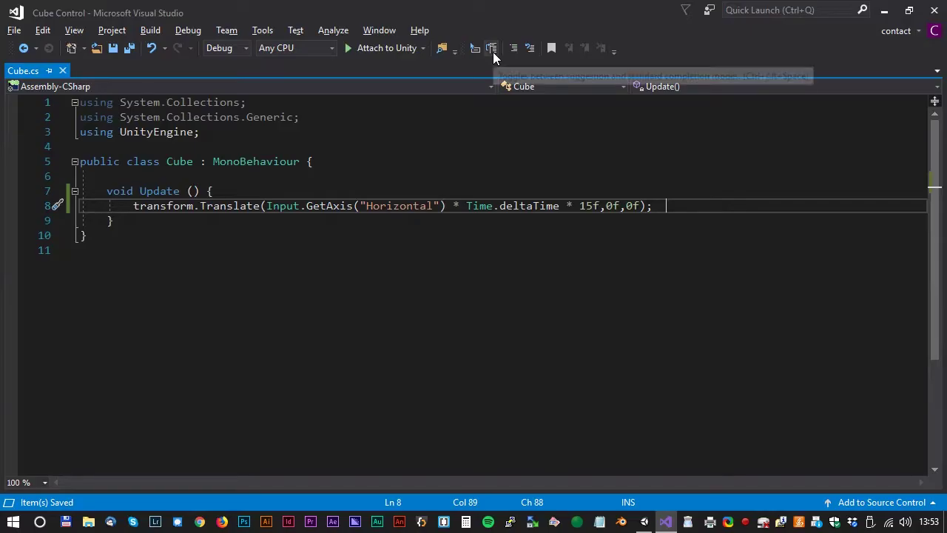
{"action": "key", "text": "ctrl+c"}
{"action": "key", "text": "ctrl+v"}
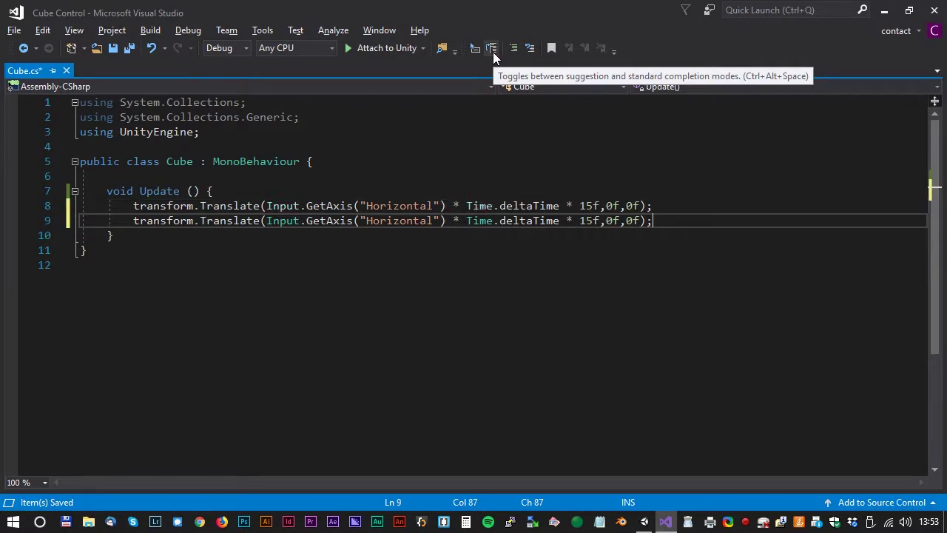
{"action": "left_click_drag", "start_coordinate": [600, 221], "coordinate": [294, 221]}
{"action": "key", "text": "BackSpace"}
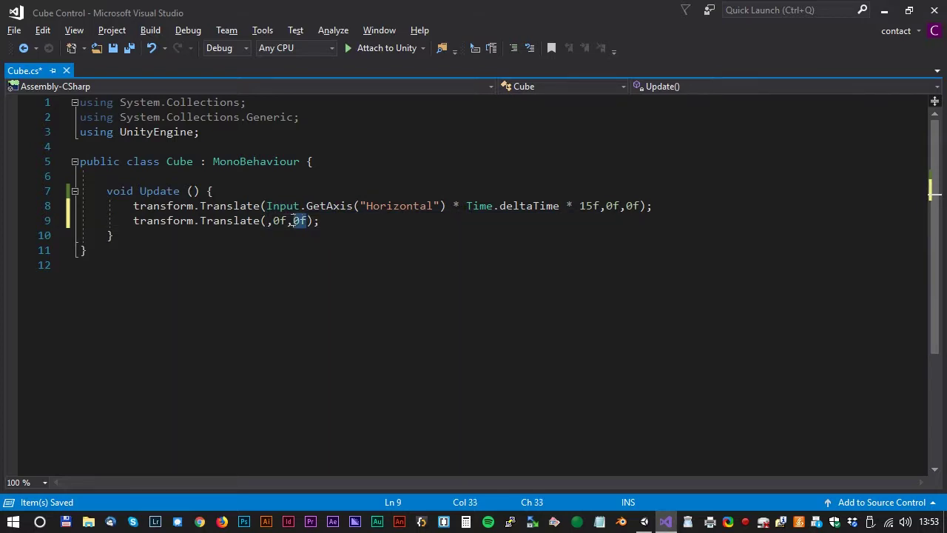
Make line 9 Translate(0f, 0f, Input.GetAxis("Vertical") * Time.deltaTime * 15f) and save Cube.cs
{"action": "key", "text": "ctrl+v"}
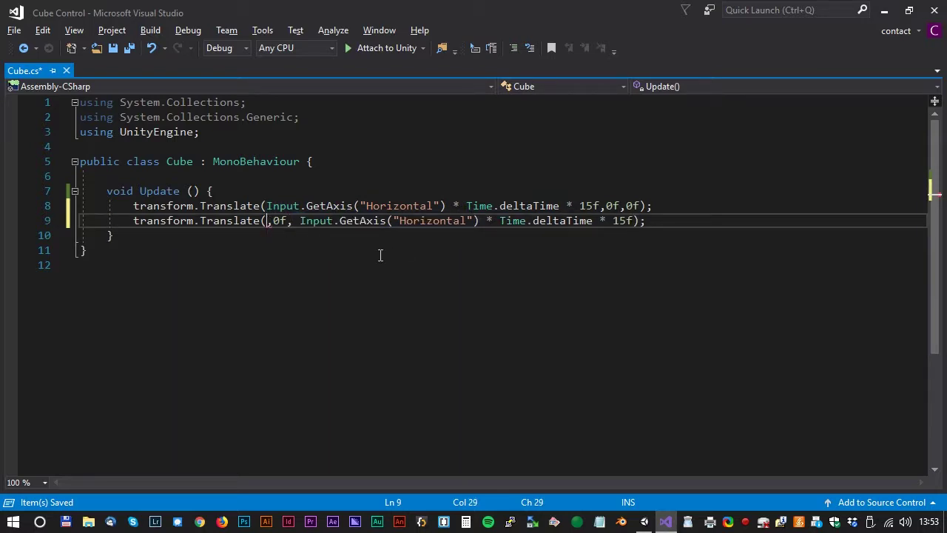
{"action": "type", "text": "0f"}
{"action": "key", "text": "Right"}
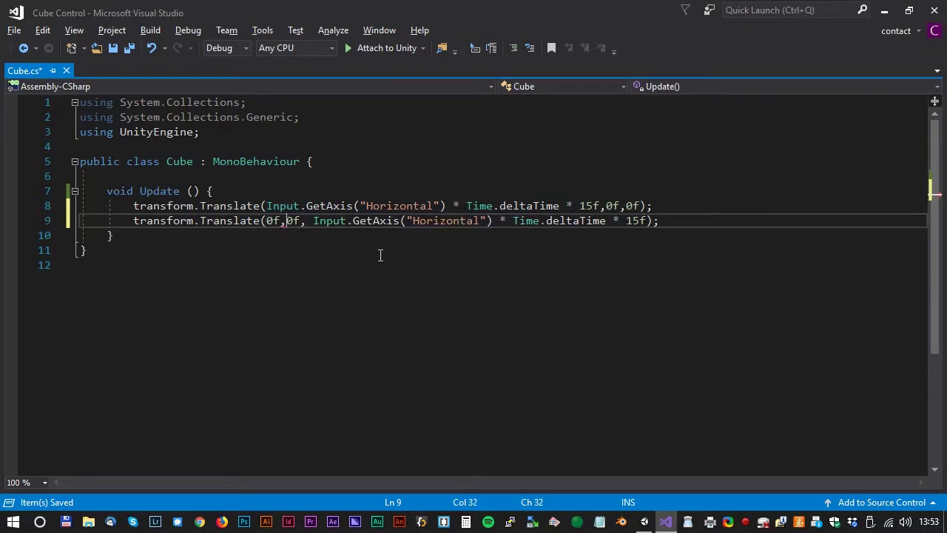
{"action": "key", "text": "Right"}
{"action": "key", "text": "Right"}
{"action": "key", "text": "Right"}
{"action": "key", "text": "Right"}
{"action": "key", "text": "Right"}
{"action": "key", "text": "Right"}
{"action": "key", "text": "Right"}
{"action": "key", "text": "Right"}
{"action": "key", "text": "Right"}
{"action": "key", "text": "Right"}
{"action": "key", "text": "Right"}
{"action": "key", "text": "Right"}
{"action": "key", "text": "Right"}
{"action": "key", "text": "shift+Right"}
{"action": "key", "text": "shift+Right"}
{"action": "key", "text": "shift+Right"}
{"action": "key", "text": "shift+Right"}
{"action": "key", "text": "shift+Right"}
{"action": "key", "text": "shift+Right"}
{"action": "key", "text": "shift+Right"}
{"action": "key", "text": "shift+Right"}
{"action": "key", "text": "shift+Right"}
{"action": "key", "text": "shift+Right"}
{"action": "type", "text": "Vertical"}
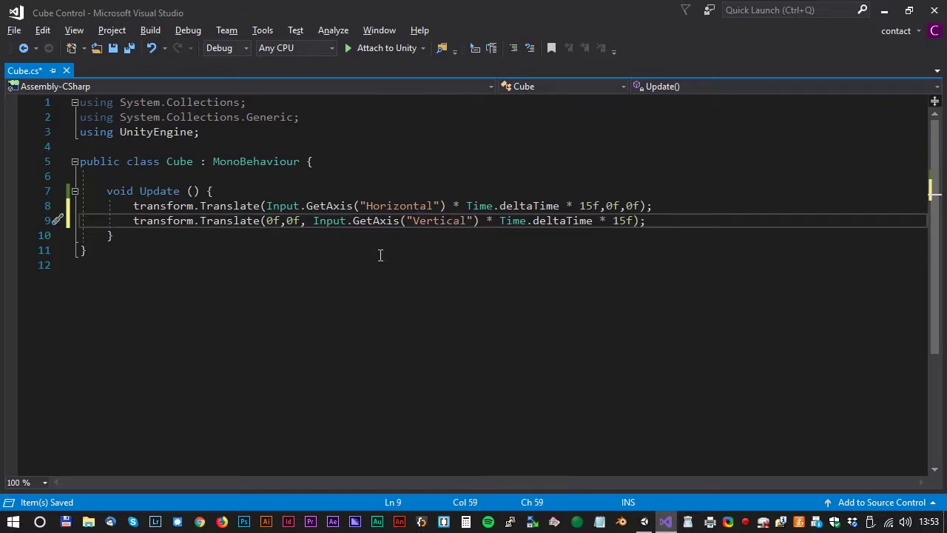
{"action": "key", "text": "ctrl+s"}
{"action": "key", "text": "alt+Tab"}
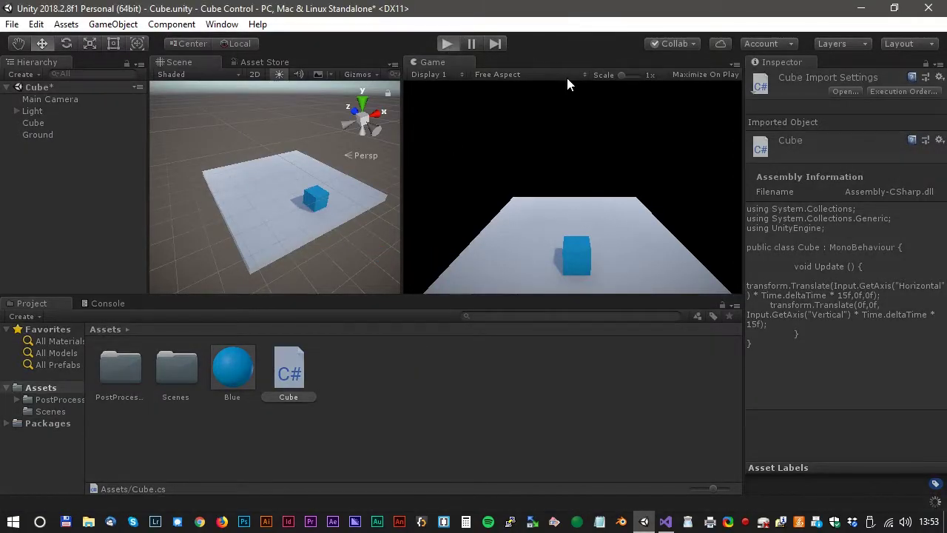
{"action": "key", "text": "ctrl+p"}
{"action": "key", "text": "Left"}
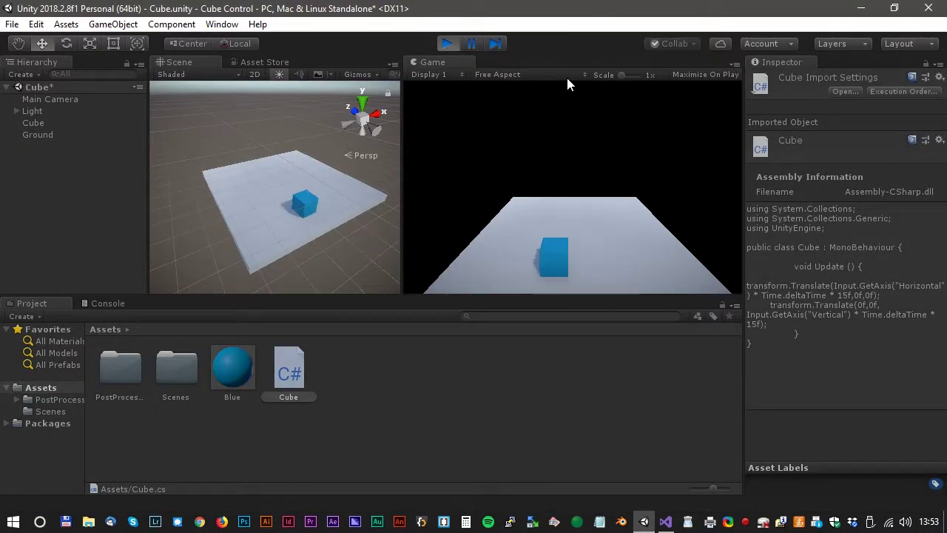
{"action": "key", "text": "Up"}
{"action": "key", "text": "Left"}
{"action": "key", "text": "Down"}
{"action": "key", "text": "Up"}
{"action": "key", "text": "Right"}
{"action": "key", "text": "Left"}
{"action": "key", "text": "Down"}
{"action": "key", "text": "Right"}
{"action": "key", "text": "Left"}
{"action": "key", "text": "Down"}
{"action": "key", "text": "Right"}
{"action": "key", "text": "Left"}
{"action": "key", "text": "Down"}
{"action": "key", "text": "Left"}
{"action": "key", "text": "Up"}
{"action": "key", "text": "Right"}
{"action": "key", "text": "Down"}
{"action": "key", "text": "Left"}
{"action": "key", "text": "Up"}
{"action": "key", "text": "Right"}
{"action": "key", "text": "ctrl+p"}
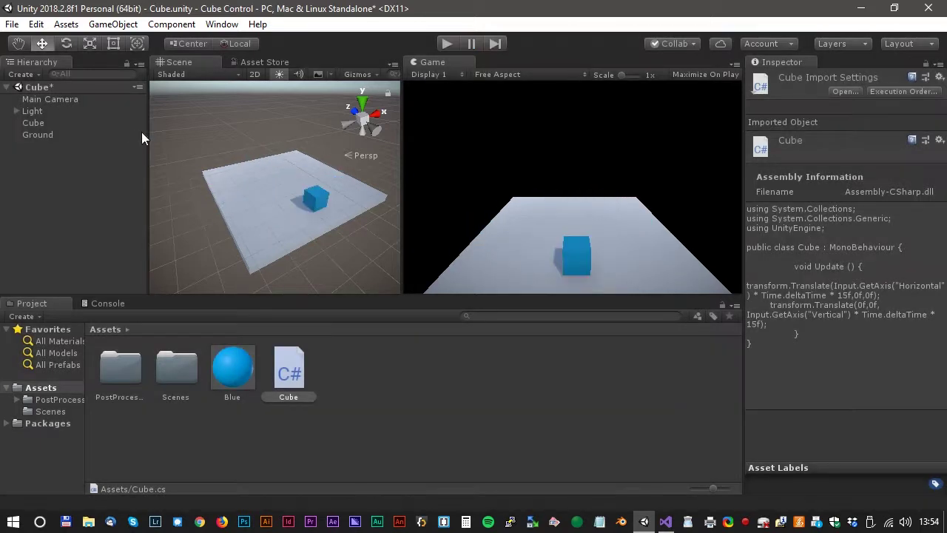
Add a new 3D Cube to the scene and raise it onto the ground slab
{"action": "right_click", "coordinate": [60, 168]}
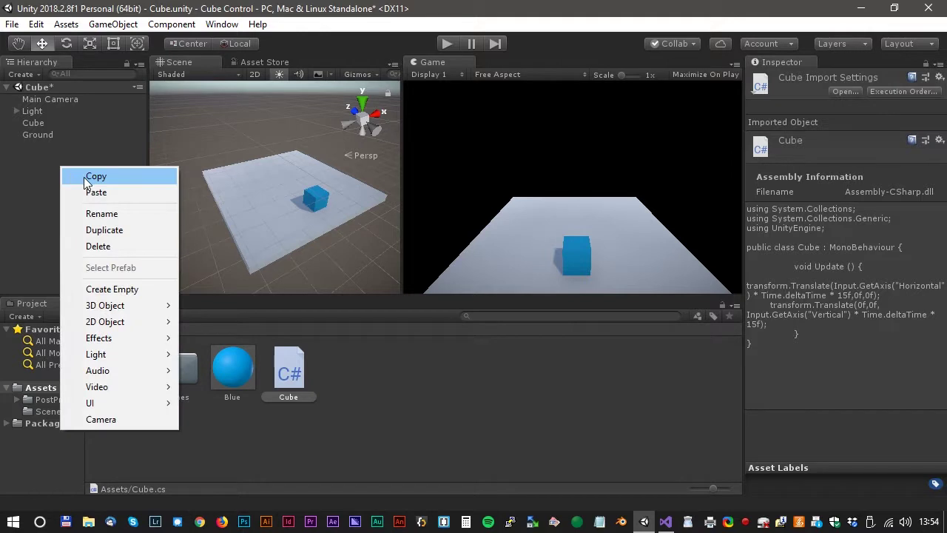
{"action": "mouse_move", "coordinate": [135, 311]}
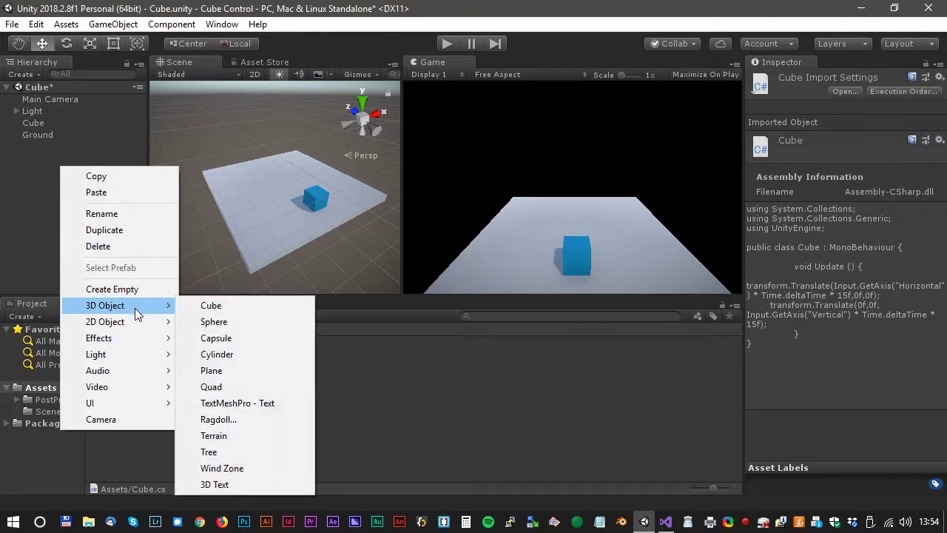
{"action": "left_click", "coordinate": [209, 307]}
{"action": "mouse_move", "coordinate": [277, 132]}
{"action": "left_mouse_down"}
{"action": "mouse_move", "coordinate": [280, 114]}
{"action": "mouse_move", "coordinate": [292, 130]}
{"action": "left_mouse_up"}
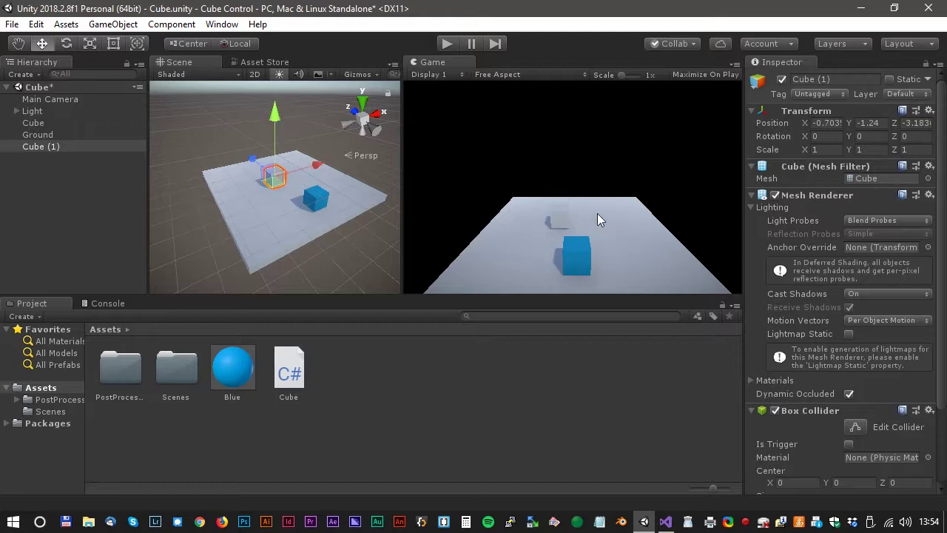
Create a material named 'Red' with a pure red (FF0000) Albedo colour
{"action": "right_click", "coordinate": [410, 374]}
{"action": "mouse_move", "coordinate": [478, 26]}
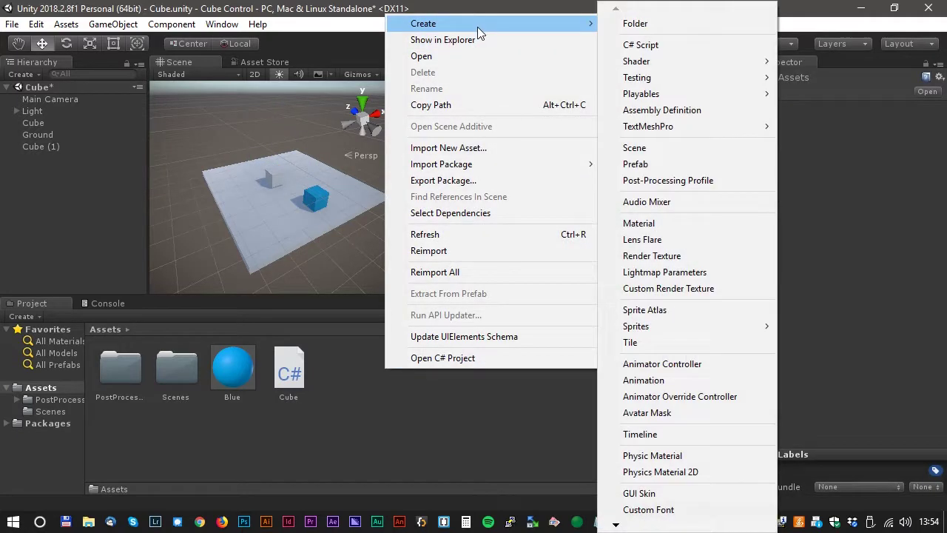
{"action": "left_click", "coordinate": [656, 225]}
{"action": "type", "text": "R"}
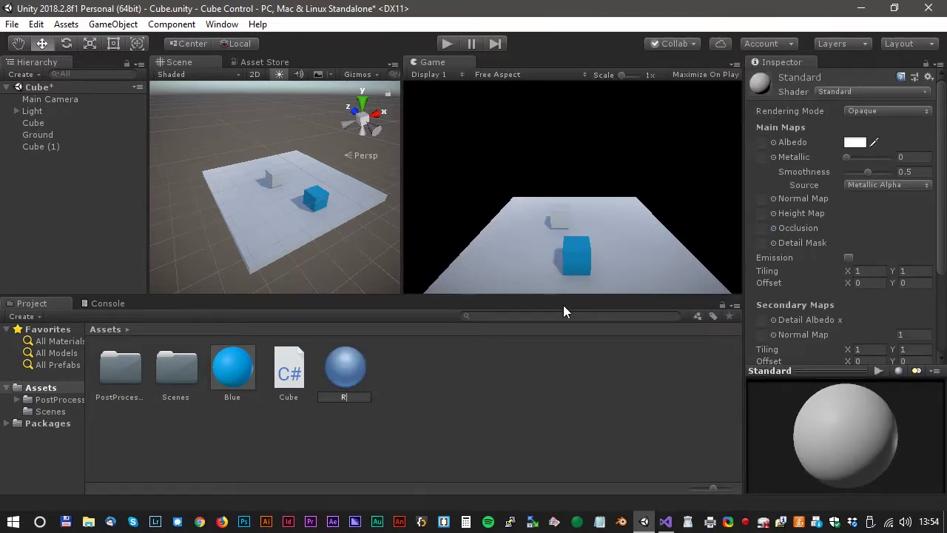
{"action": "type", "text": "ed"}
{"action": "key", "text": "Return"}
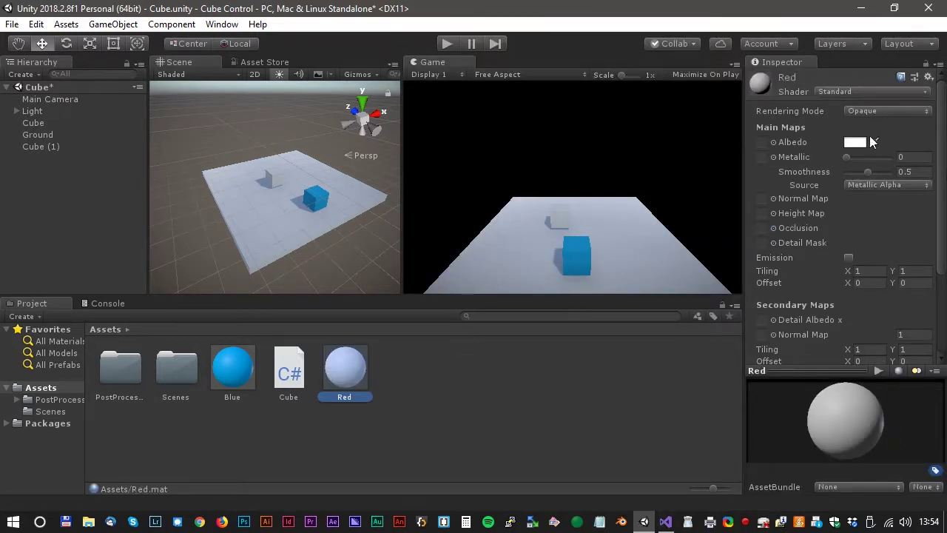
{"action": "left_click", "coordinate": [861, 142]}
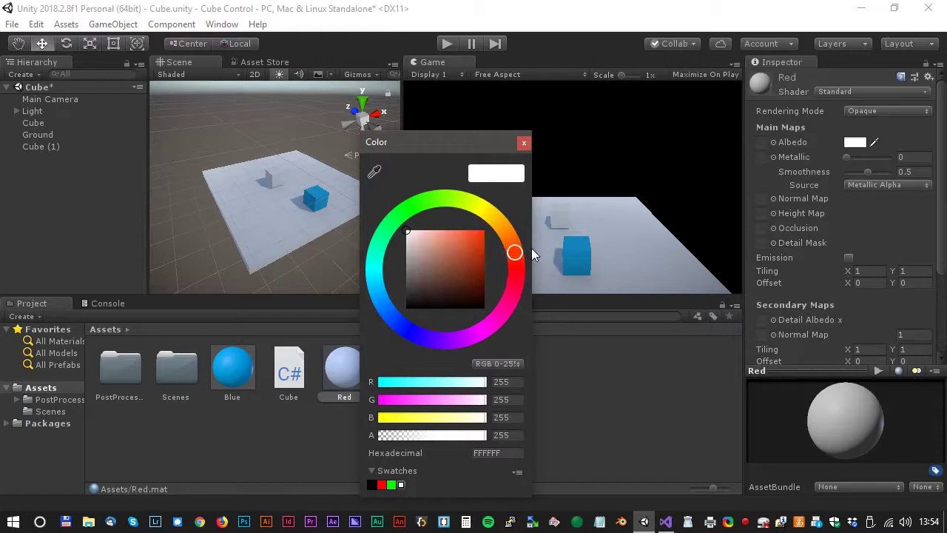
{"action": "left_click_drag", "start_coordinate": [481, 233], "coordinate": [506, 228]}
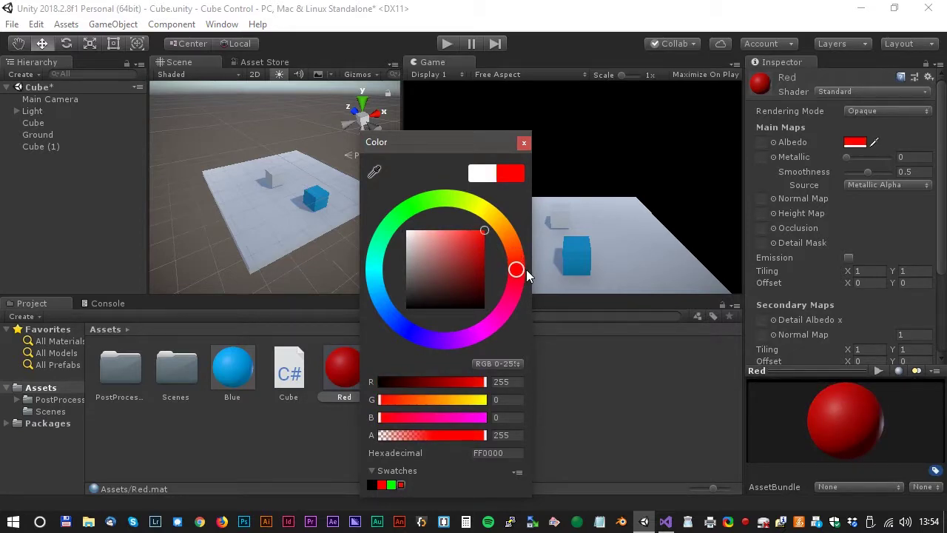
{"action": "left_click", "coordinate": [374, 372]}
Apply Red to the cube, place it at the slab's far left, and duplicate it to the far right
{"action": "left_click_drag", "start_coordinate": [342, 373], "coordinate": [272, 177]}
{"action": "left_click", "coordinate": [273, 177]}
{"action": "left_click_drag", "start_coordinate": [328, 165], "coordinate": [284, 177]}
{"action": "left_click_drag", "start_coordinate": [218, 161], "coordinate": [213, 97]}
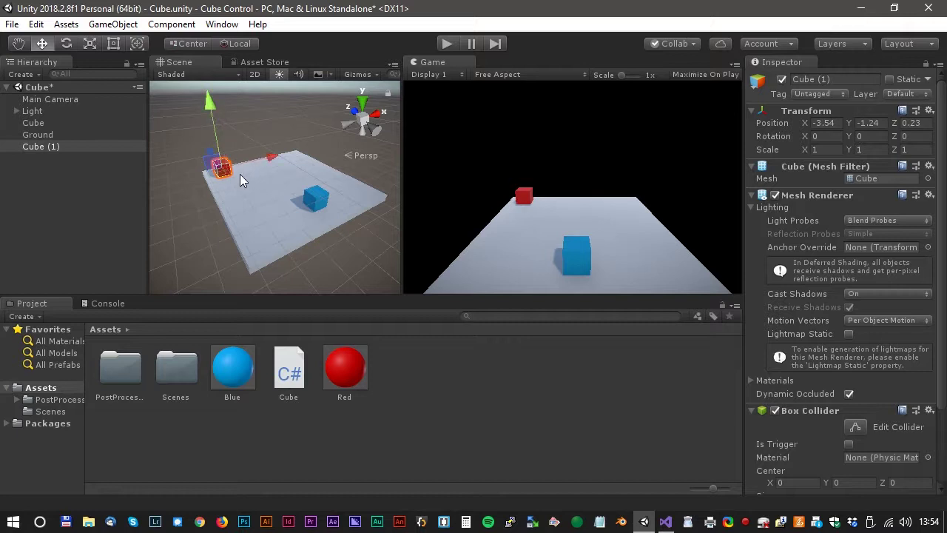
{"action": "key", "text": "ctrl+d"}
{"action": "left_click_drag", "start_coordinate": [268, 155], "coordinate": [358, 153]}
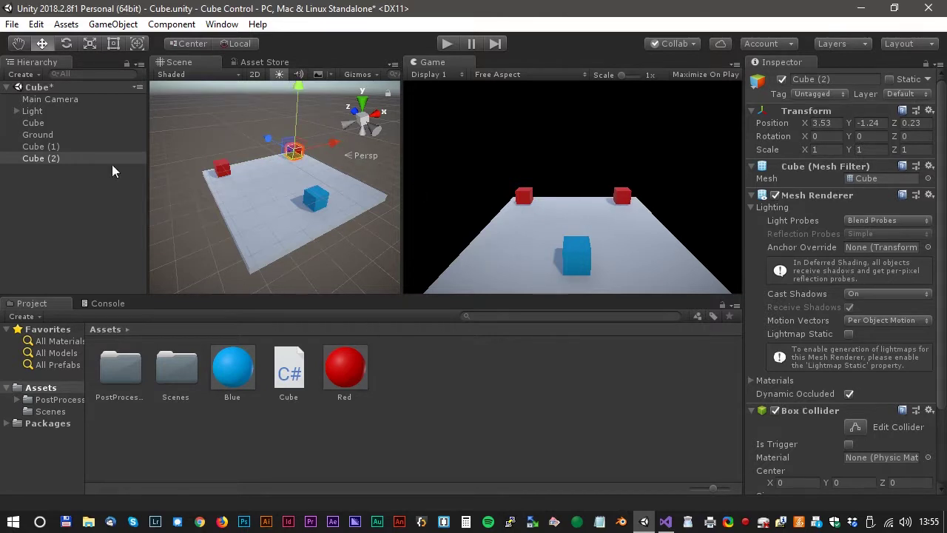
Add a Rigidbody component to both Cube (1) and Cube (2) together
{"action": "left_click", "coordinate": [41, 146]}
{"action": "left_click", "coordinate": [40, 159], "text": "shift"}
{"action": "scroll", "coordinate": [850, 478], "scroll_direction": "down", "scroll_amount": 4}
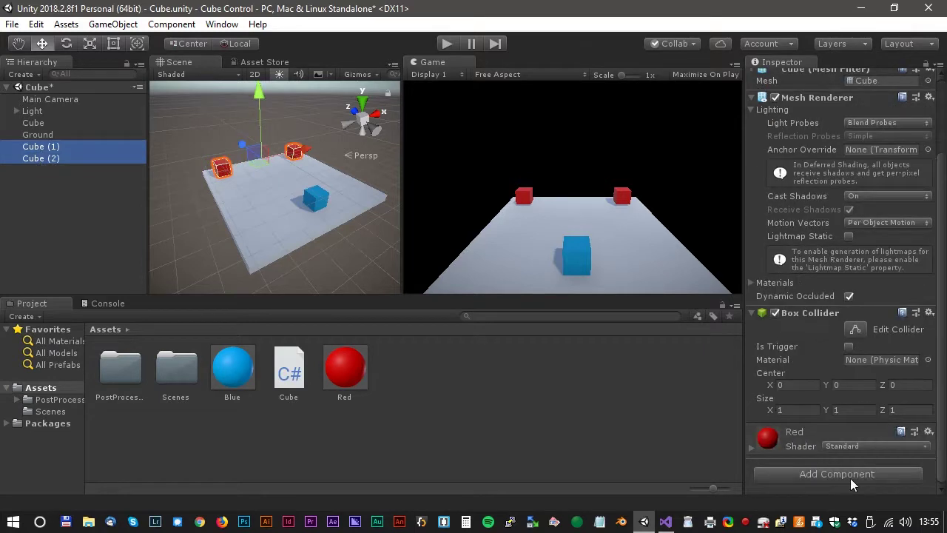
{"action": "left_click", "coordinate": [821, 475]}
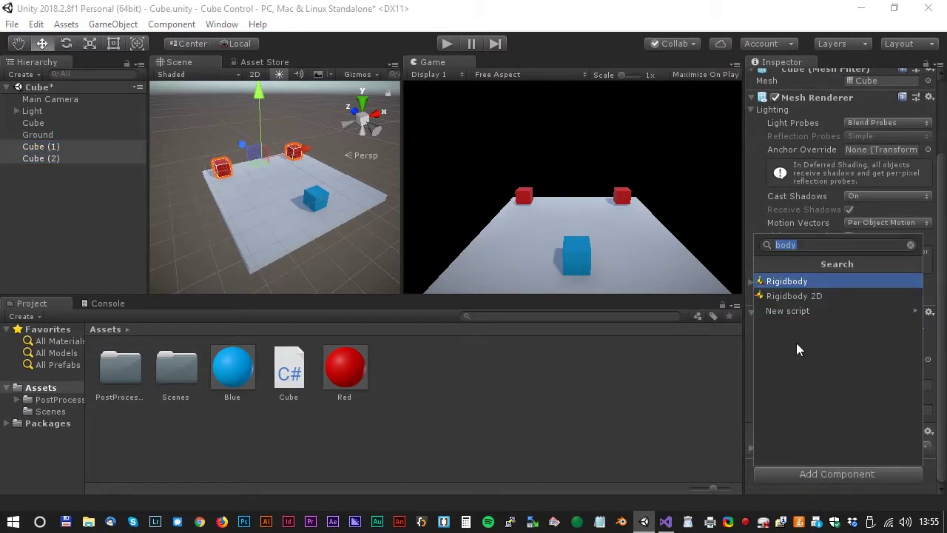
{"action": "left_click", "coordinate": [786, 281]}
{"action": "scroll", "coordinate": [828, 337], "scroll_direction": "down", "scroll_amount": 6}
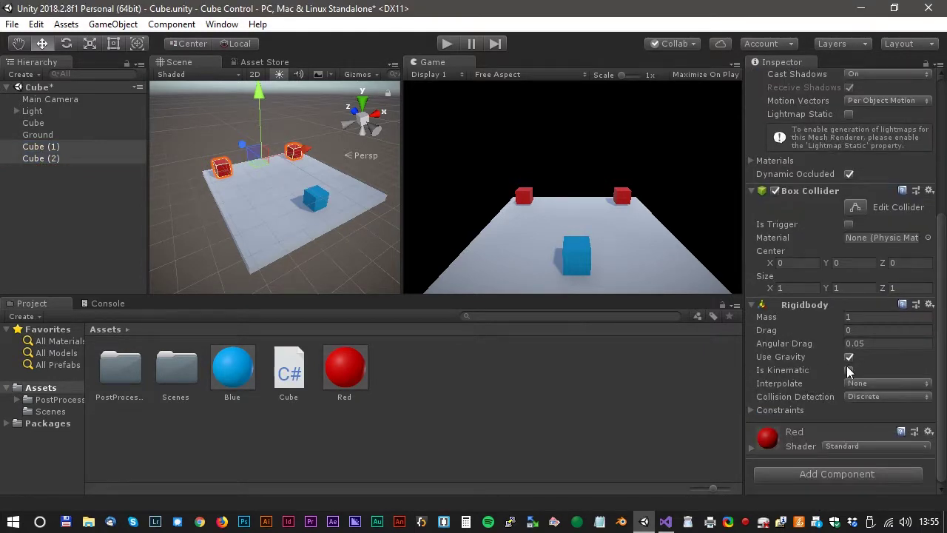
Run the scene briefly to test the physics, then stop and clear the selection
{"action": "left_click", "coordinate": [447, 43]}
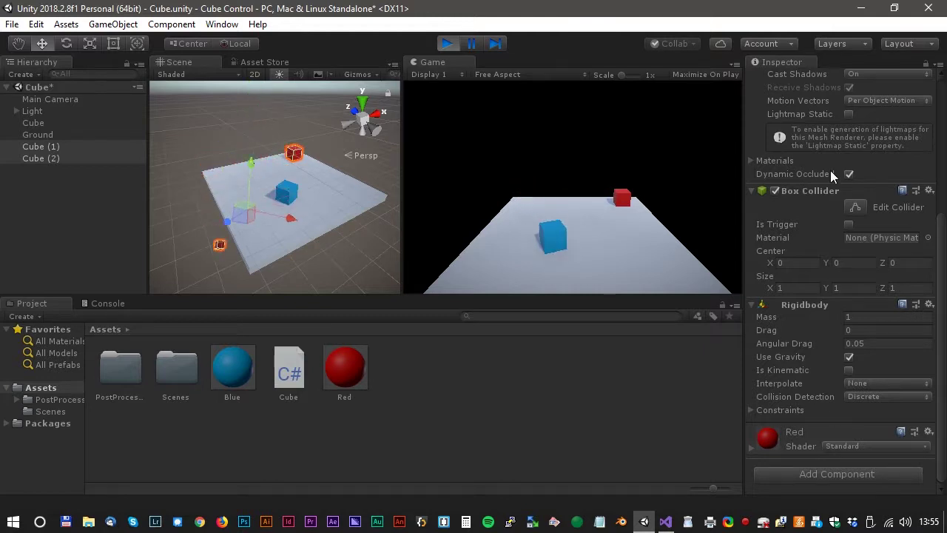
{"action": "left_click", "coordinate": [447, 43]}
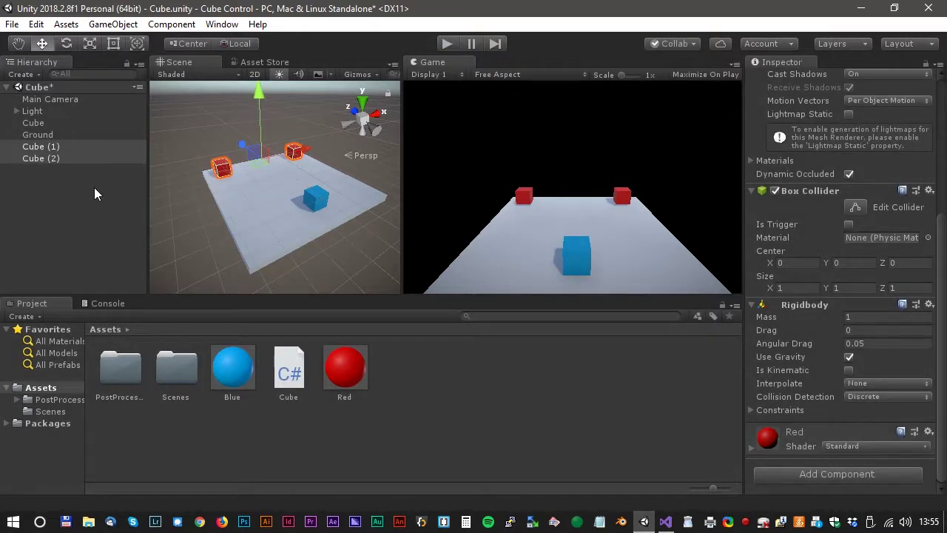
{"action": "left_click", "coordinate": [95, 194]}
Parent the Main Camera under the blue Cube, enable Maximize On Play, and start Play mode
{"action": "left_click", "coordinate": [49, 99]}
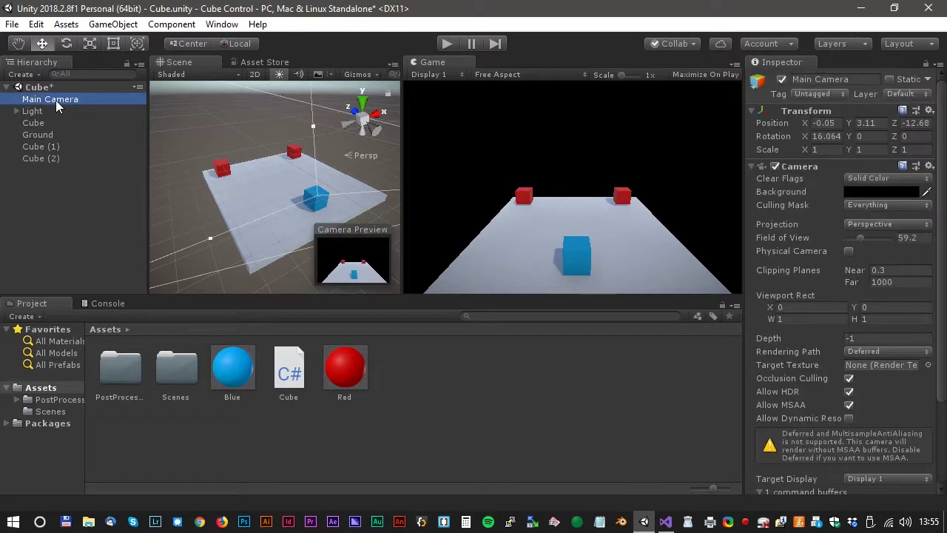
{"action": "left_click_drag", "start_coordinate": [59, 104], "coordinate": [56, 125]}
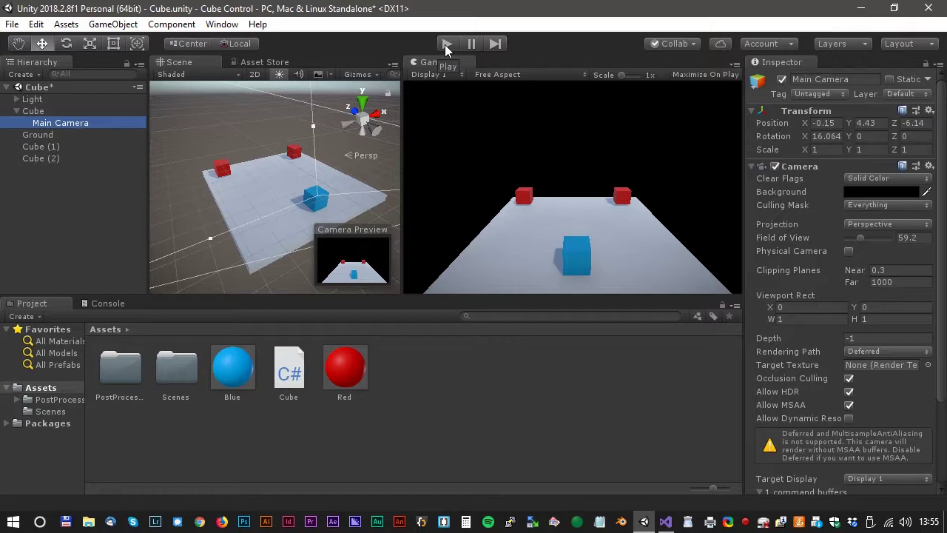
{"action": "left_click", "coordinate": [685, 73]}
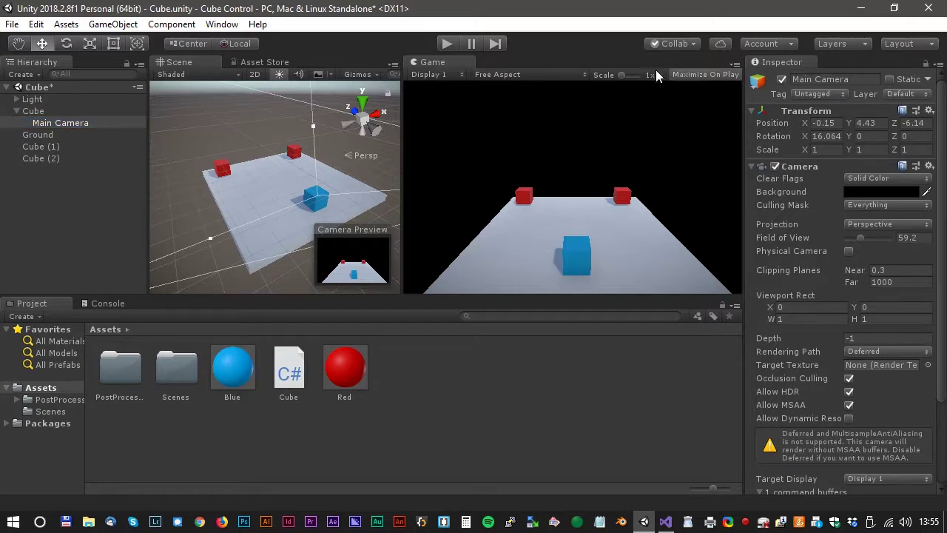
{"action": "left_click", "coordinate": [446, 43]}
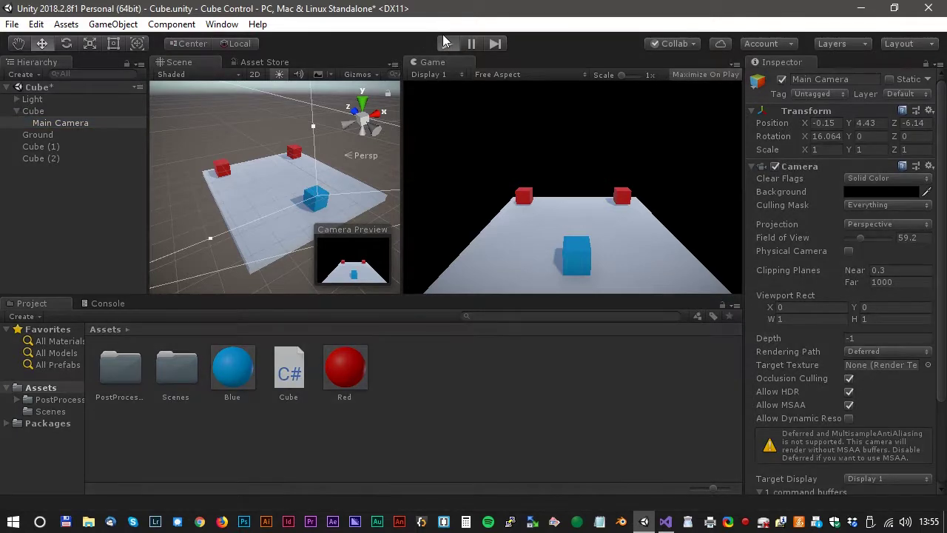
Drive the blue cube with the A, D and S keys into the red cubes and off the slab's edge
{"action": "key", "text": "a"}
{"action": "key", "text": "d"}
{"action": "key", "text": "a"}
{"action": "key", "text": "a"}
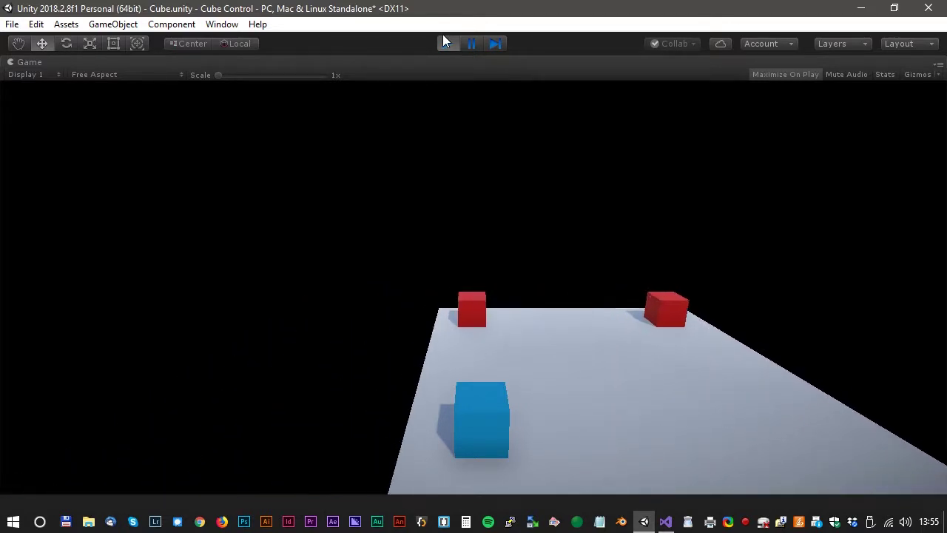
{"action": "key", "text": "d"}
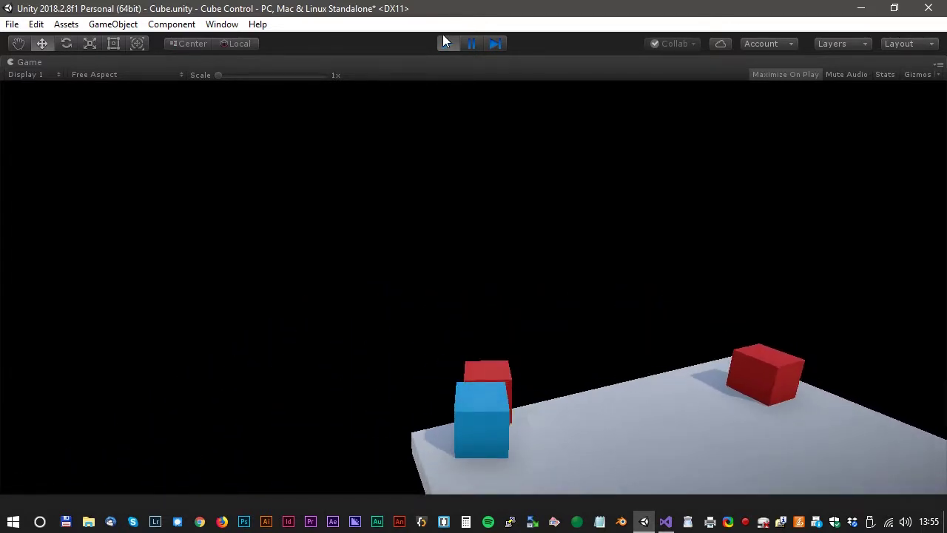
{"action": "key", "text": "d"}
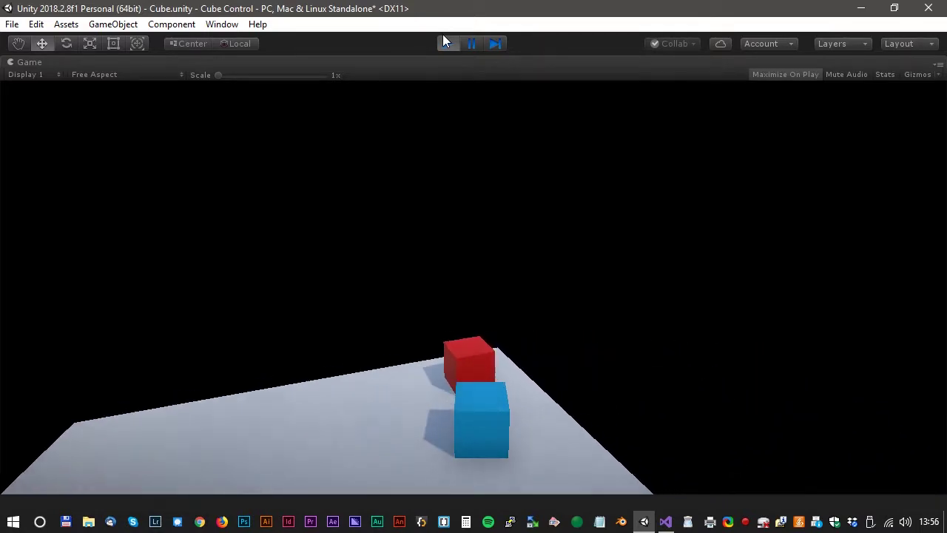
{"action": "key", "text": "s"}
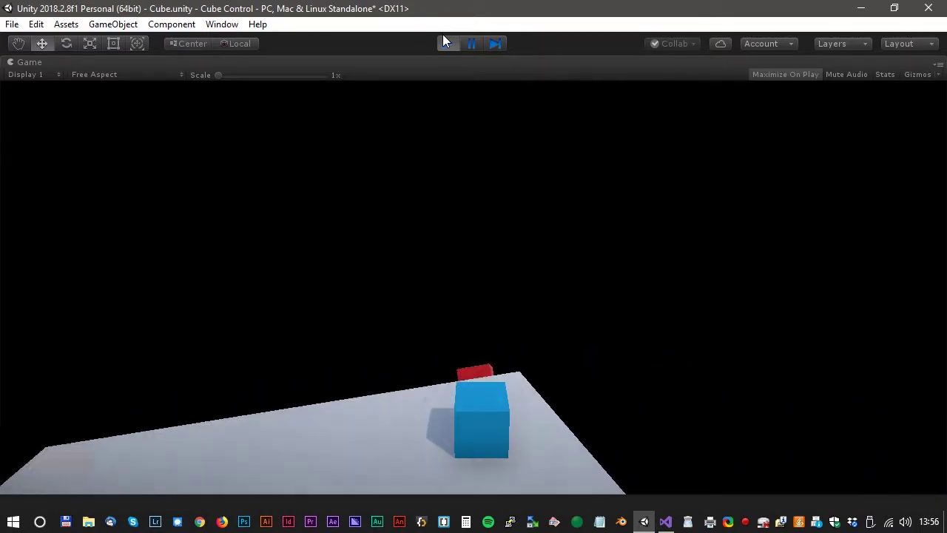